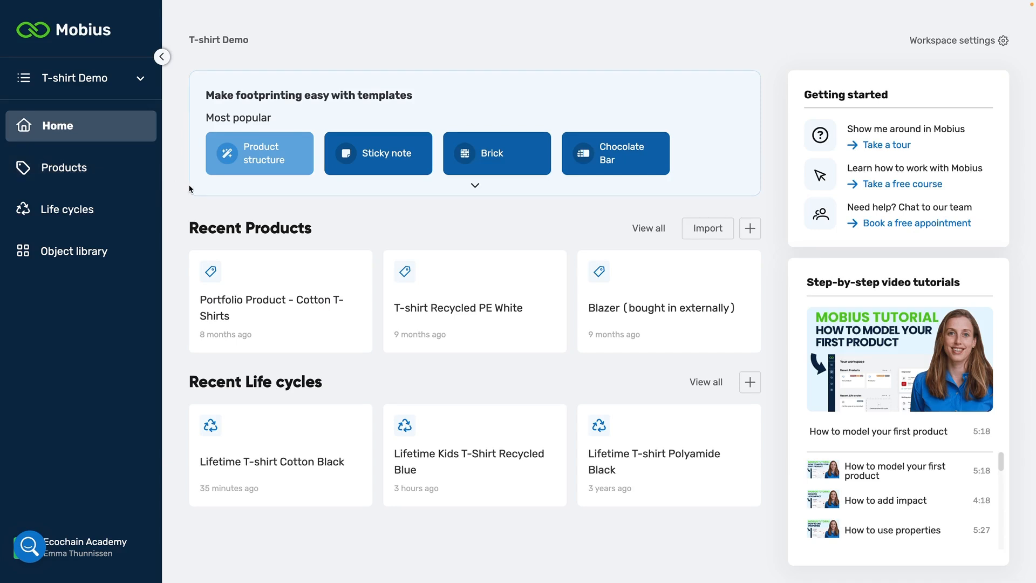
Open the Lifetime T-shirt Cotton Black life cycle and expand its Production, Packaging, Transport, Use and End Of Life phases
click(86, 210)
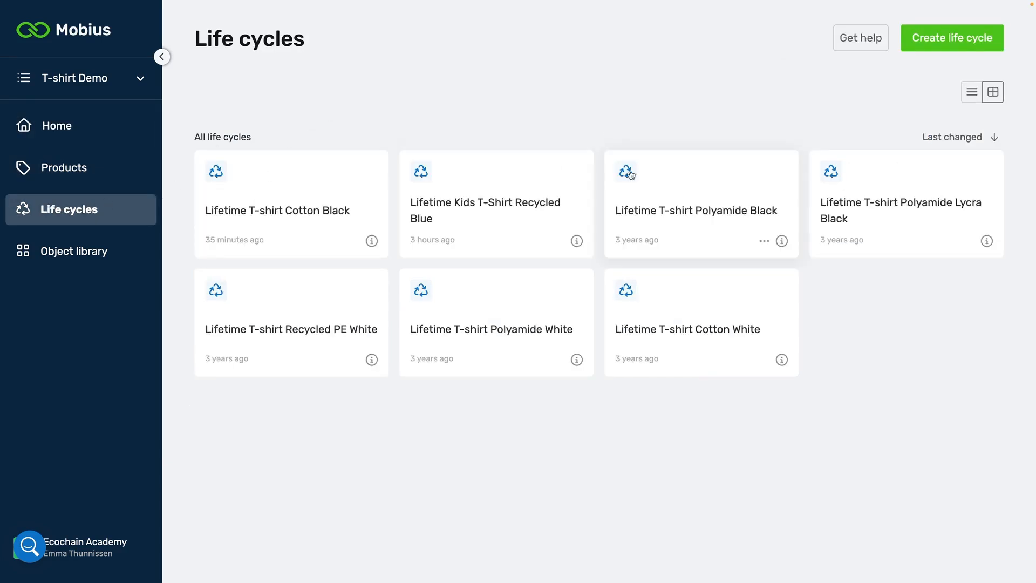
click(309, 232)
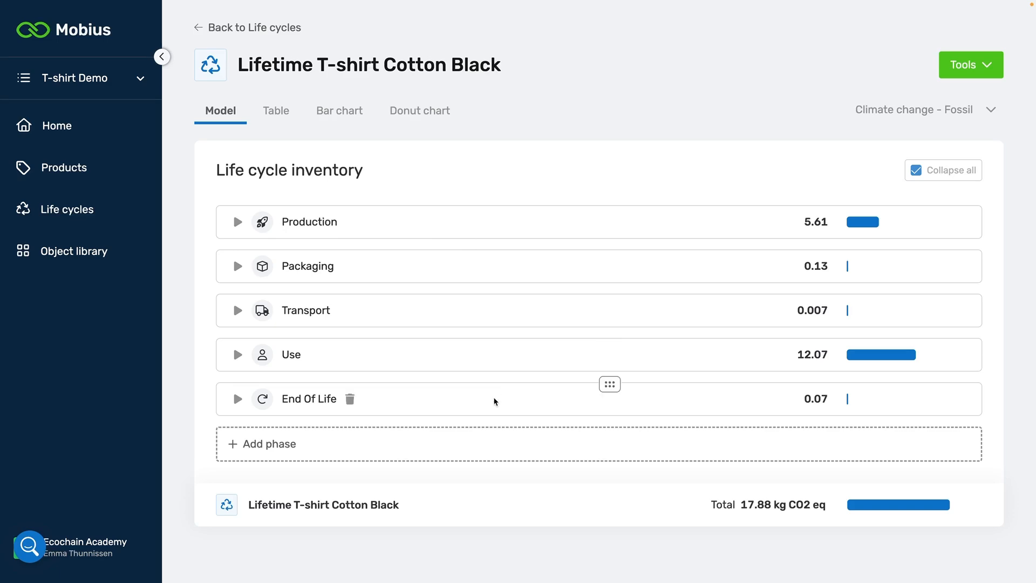
click(237, 223)
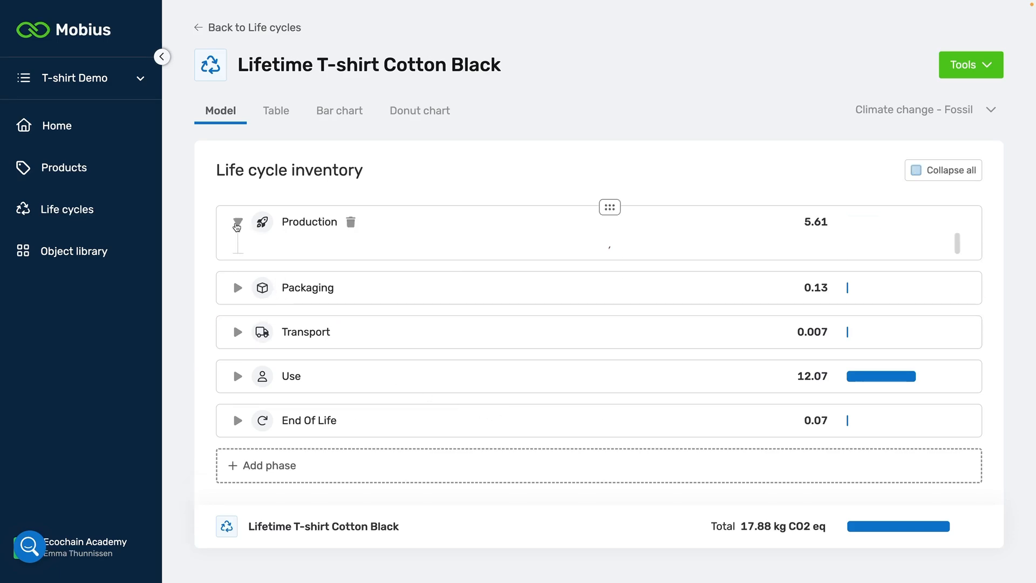
scroll(253, 307, down, 7)
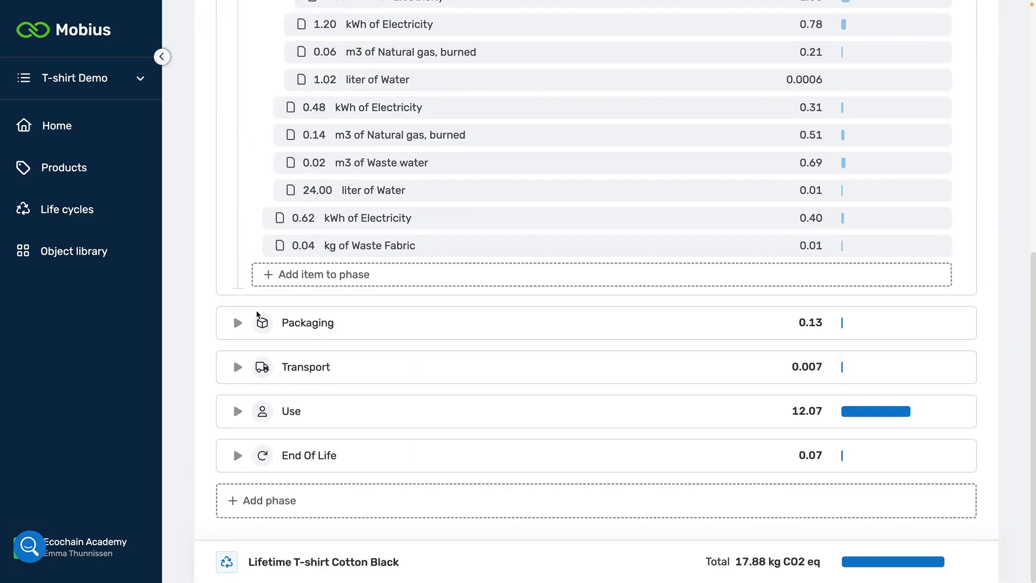
click(238, 322)
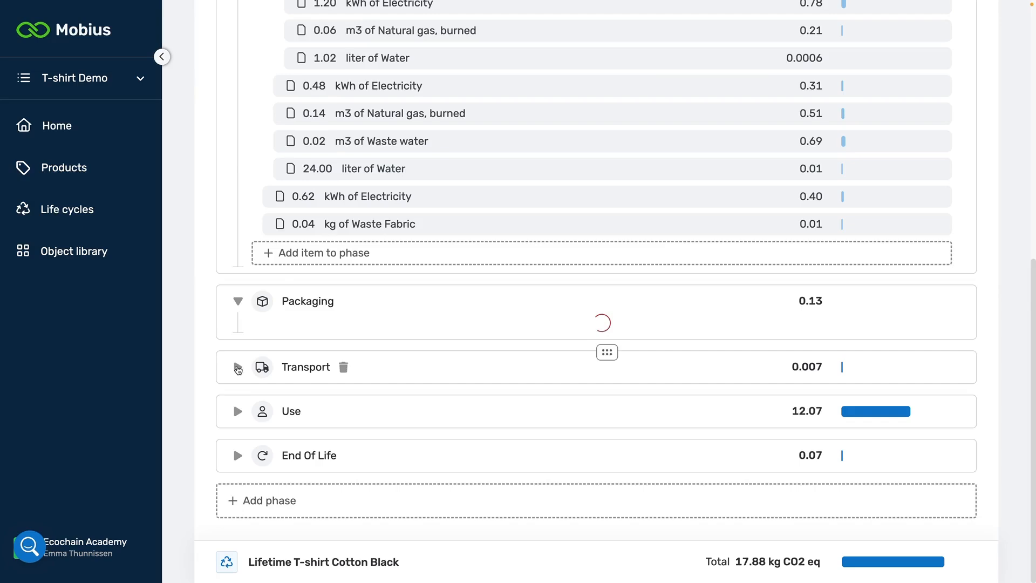
click(238, 368)
click(238, 411)
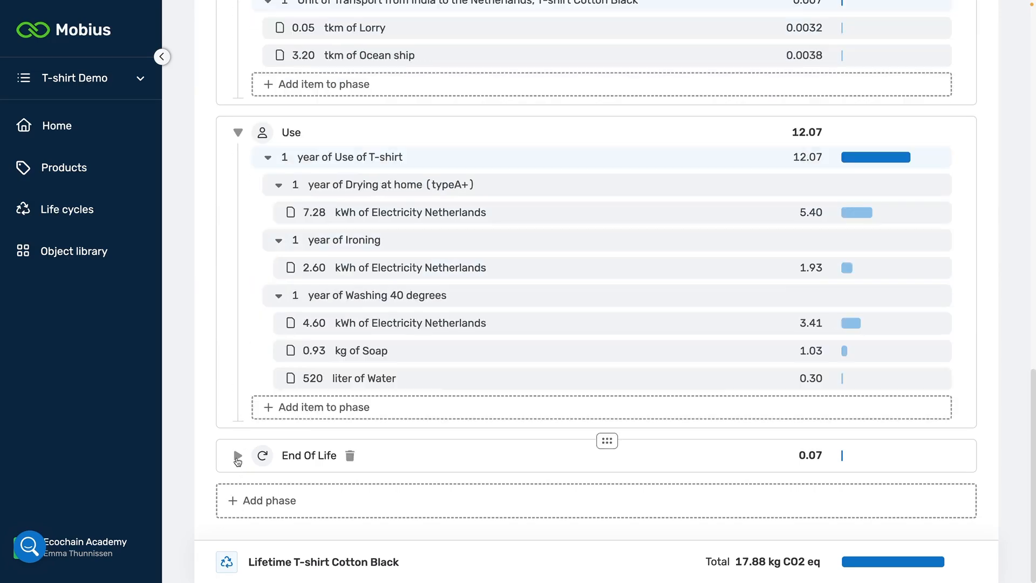
click(237, 456)
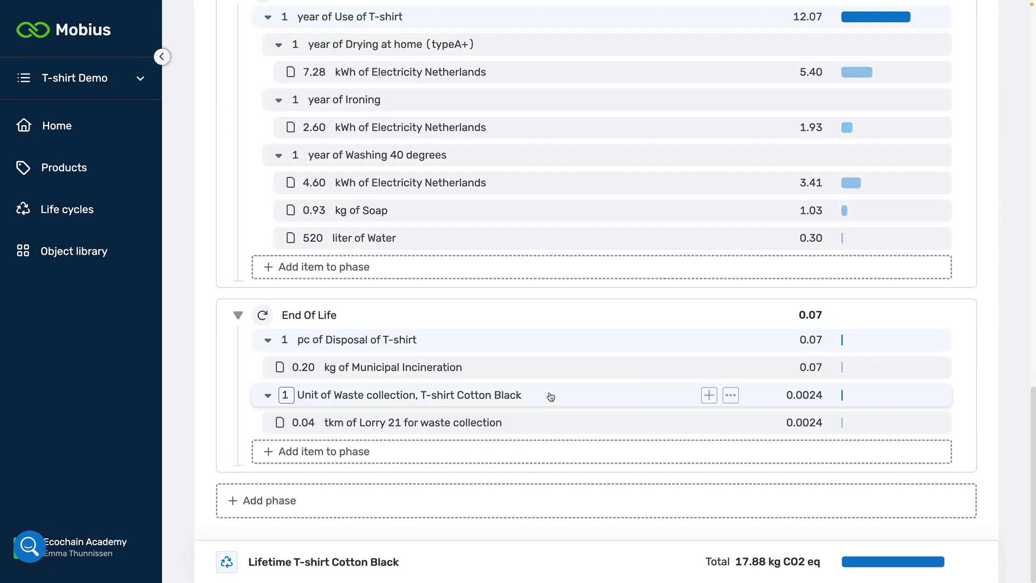
Review the items in the expanded phases from End Of Life back to Production, and return to the life cycles overview
scroll(550, 396, up, 12)
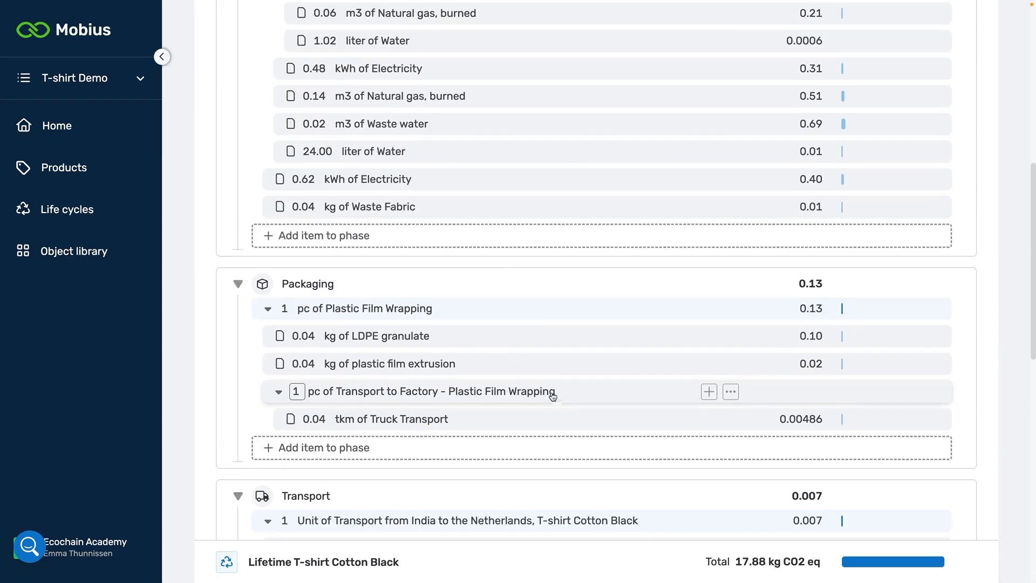
scroll(552, 396, up, 6)
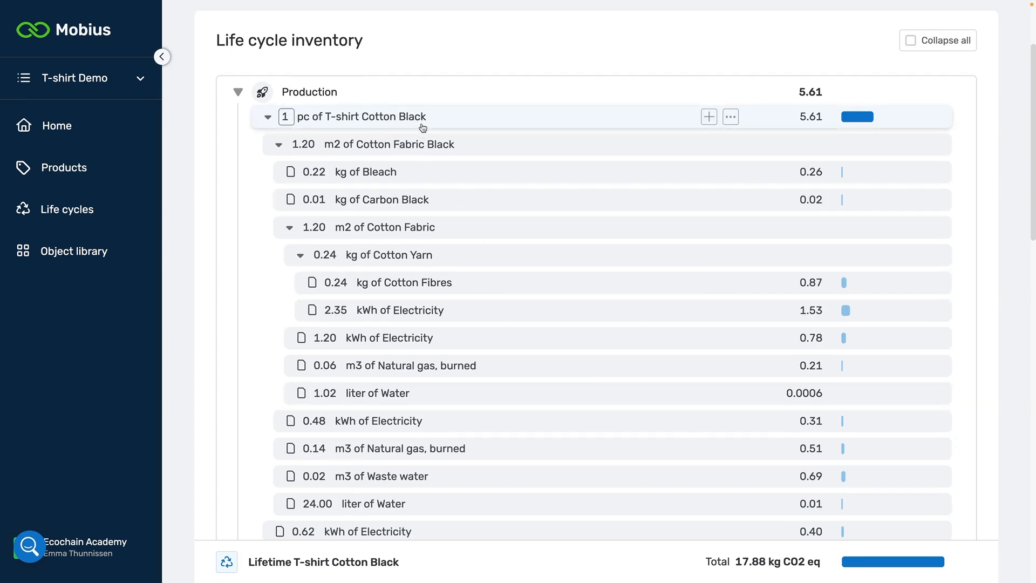
scroll(247, 116, up, 2)
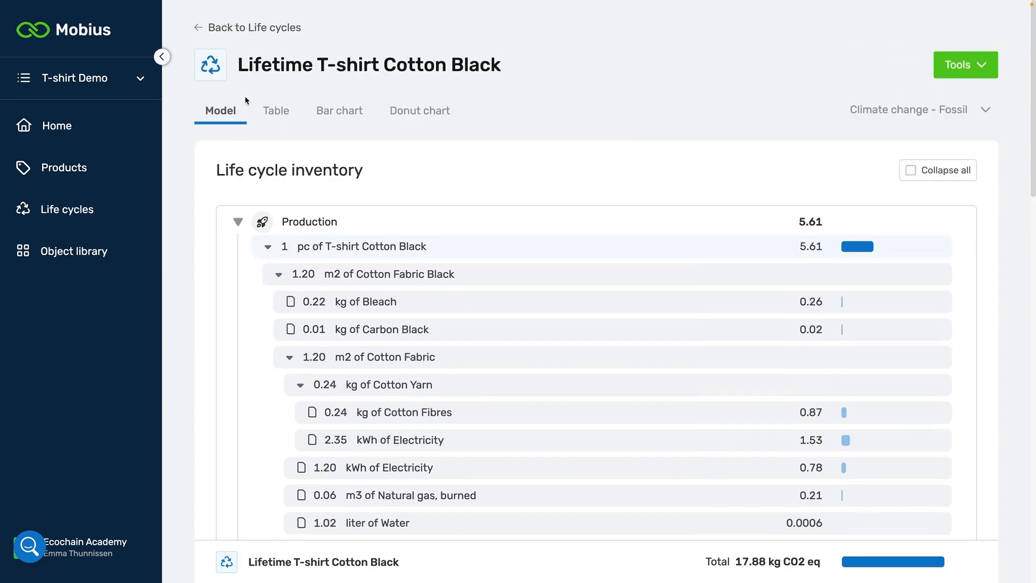
click(232, 29)
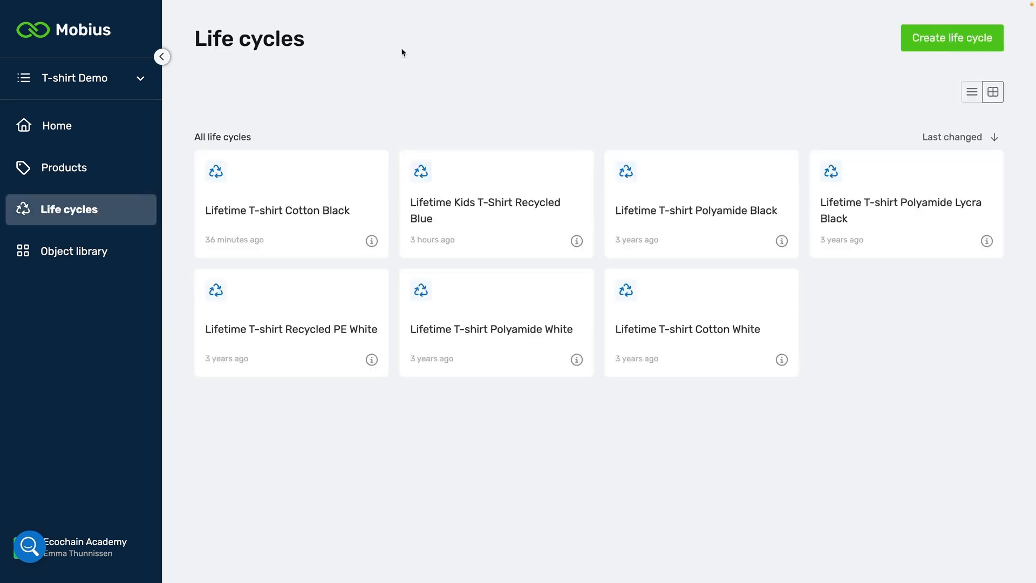
Start a new life cycle and name it T-Shirt Cotton Black 2
click(938, 49)
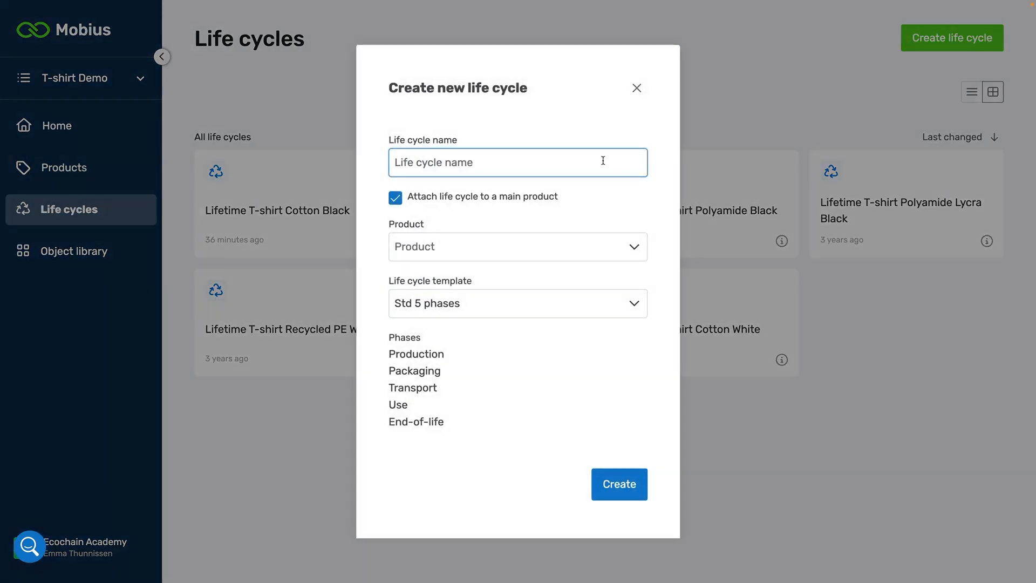
text(T-Shi)
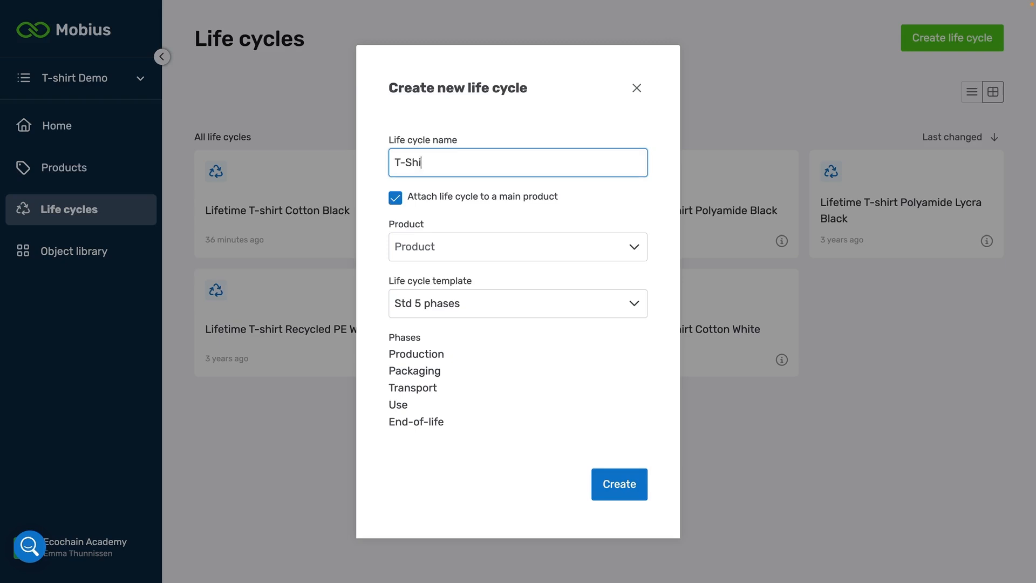
text(rt Cotton Black 2)
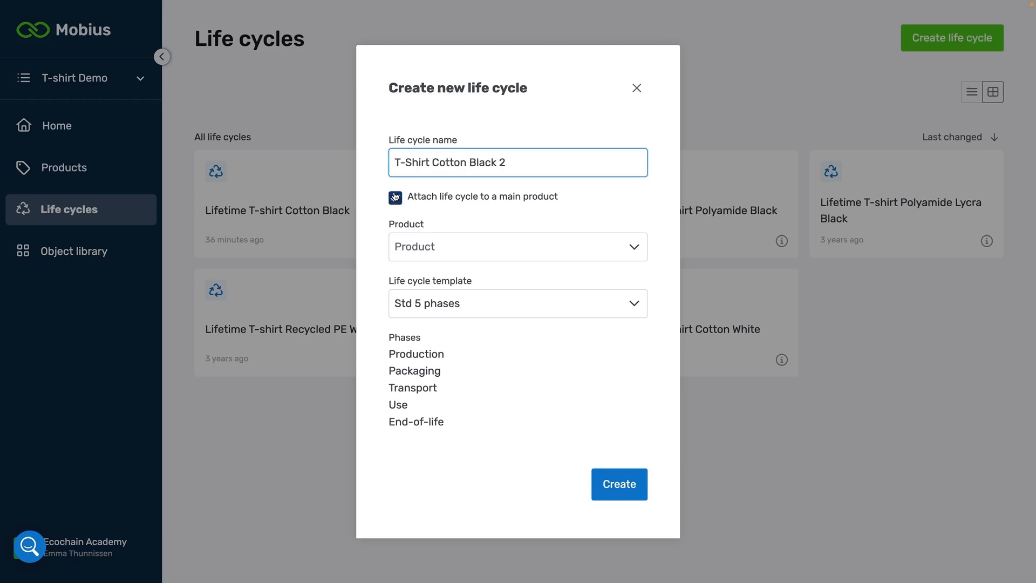
Attach the new life cycle to the main product T-shirt Cotton Black
click(395, 198)
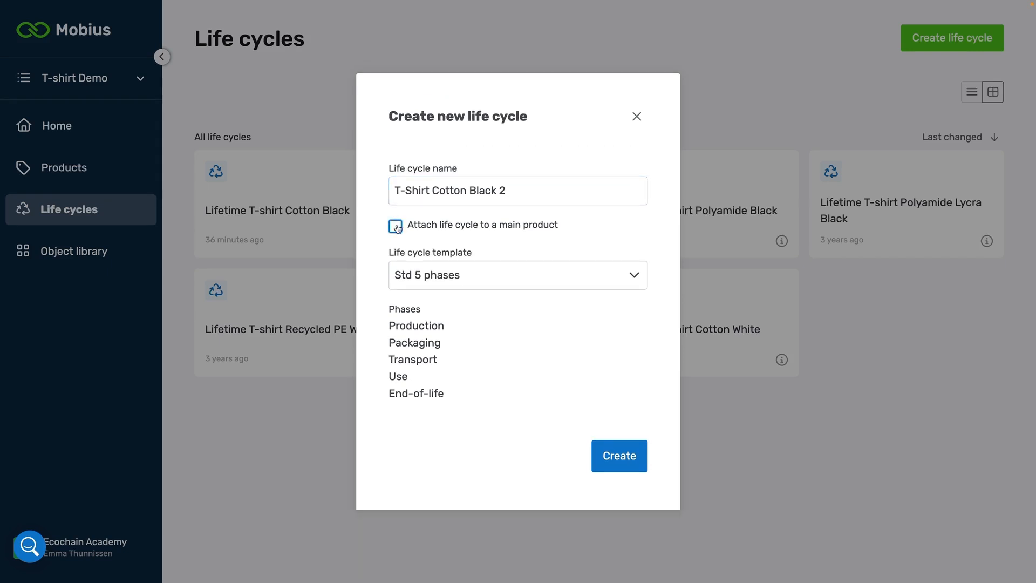
click(396, 226)
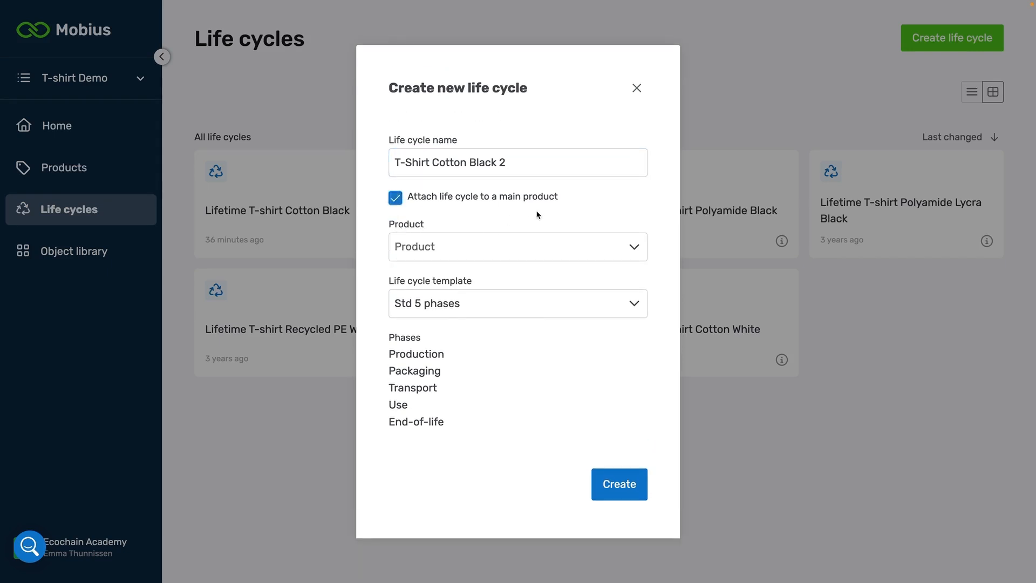
click(558, 243)
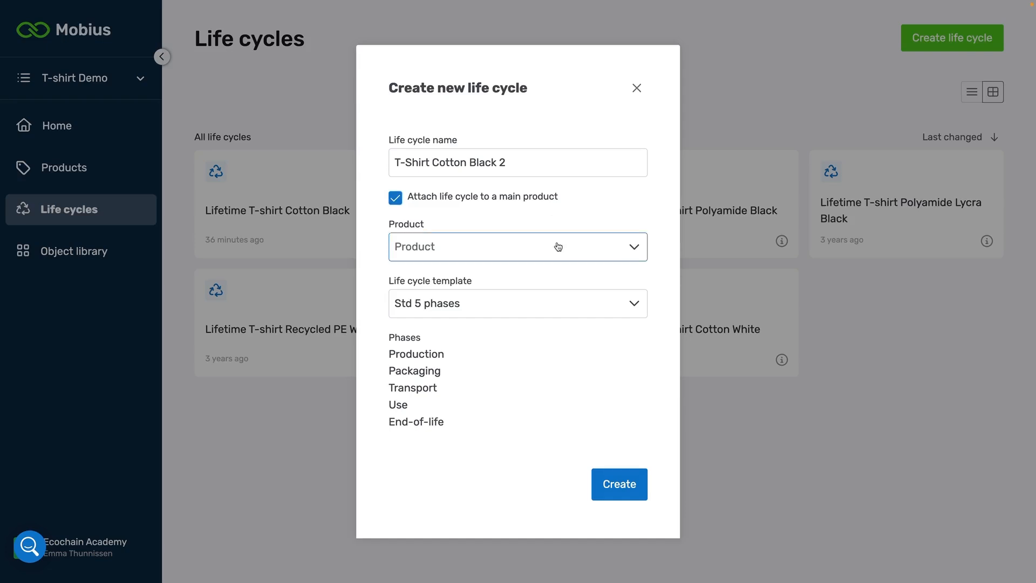
text(Cotton black)
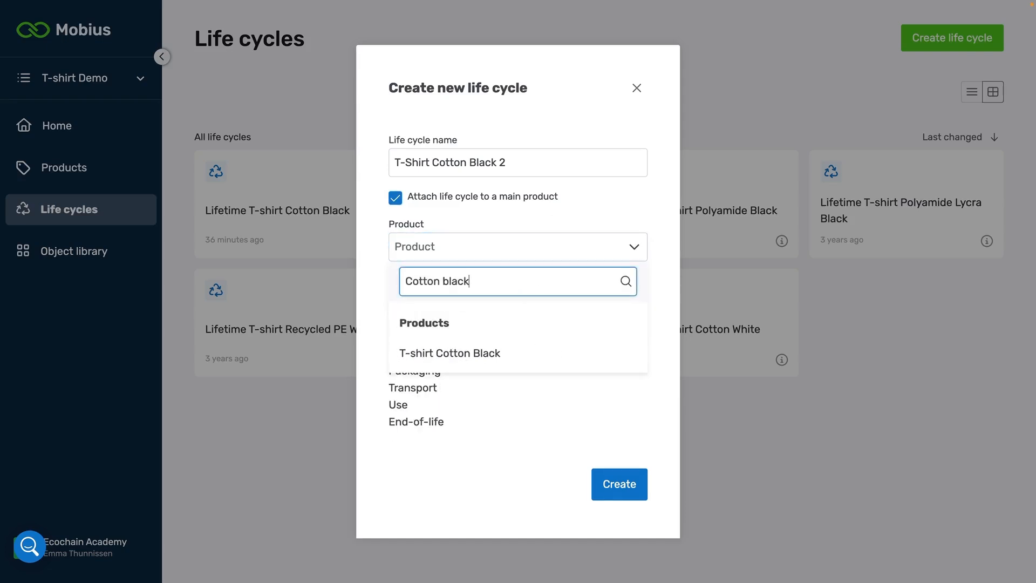
click(464, 358)
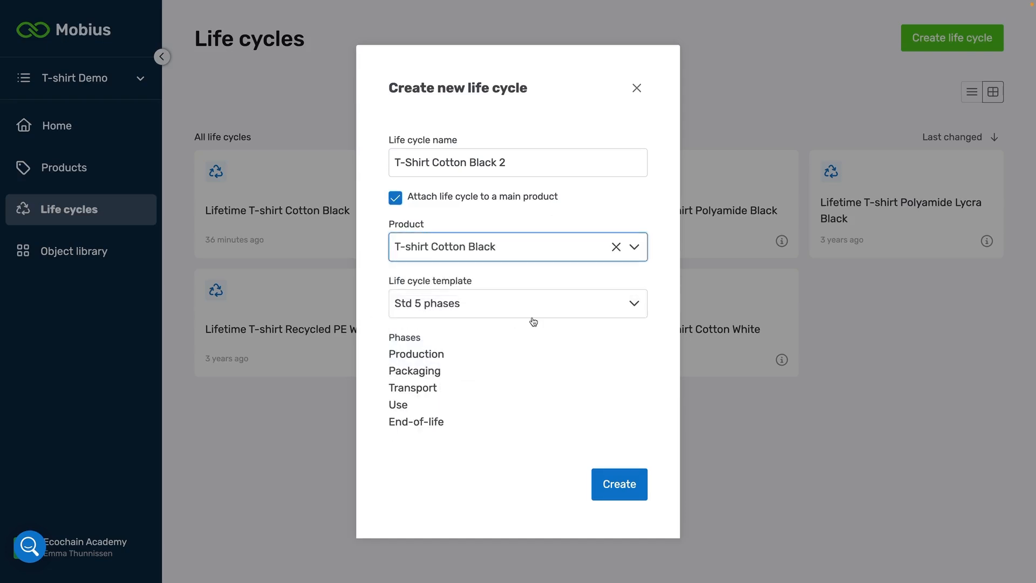
Choose the Std 5 phases life cycle template and create the life cycle
click(535, 306)
scroll(542, 334, down, 3)
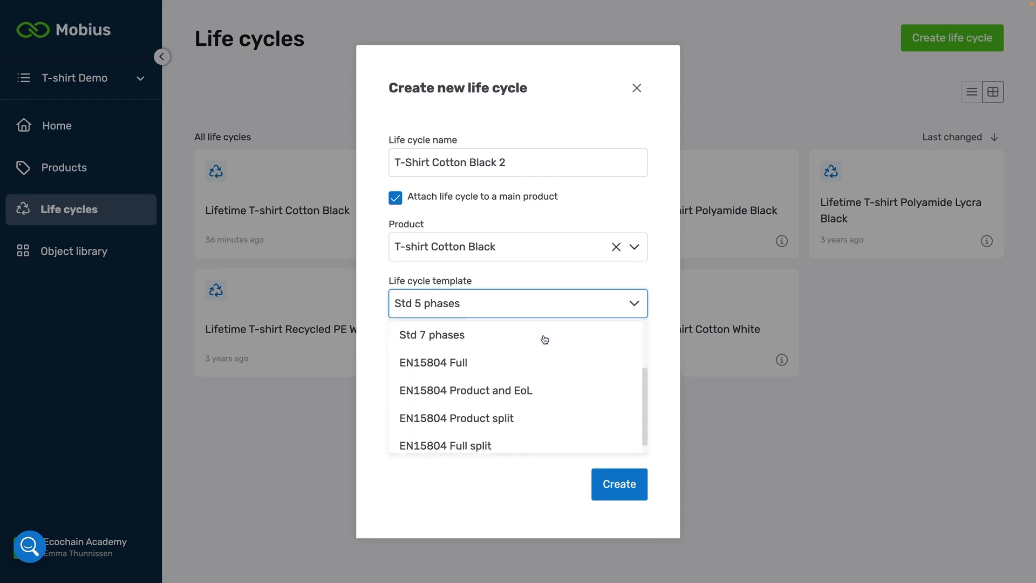
scroll(540, 348, up, 3)
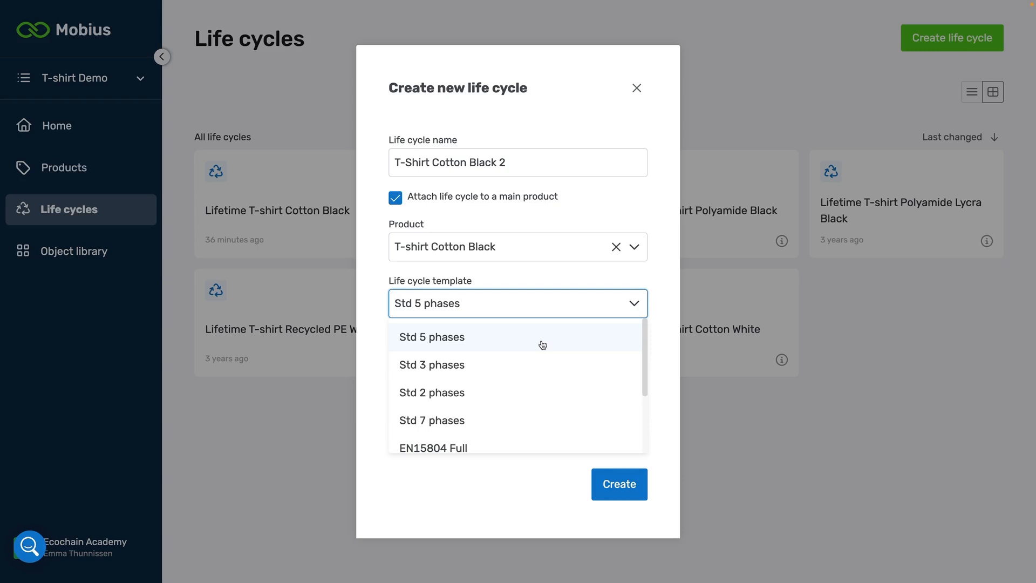
click(542, 338)
click(621, 490)
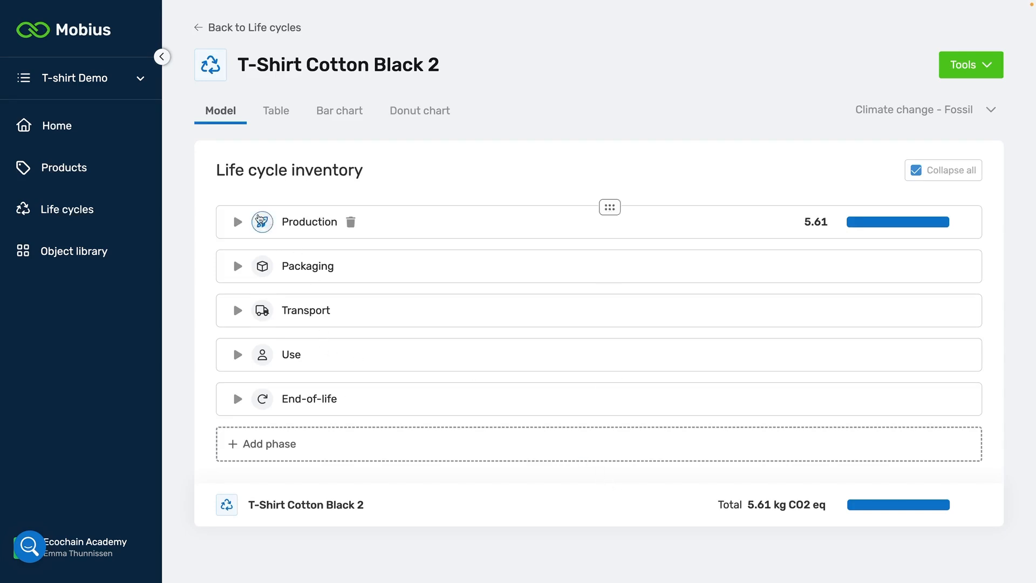
Expand the Production phase of the new life cycle and examine the inventory of its attached product
click(237, 222)
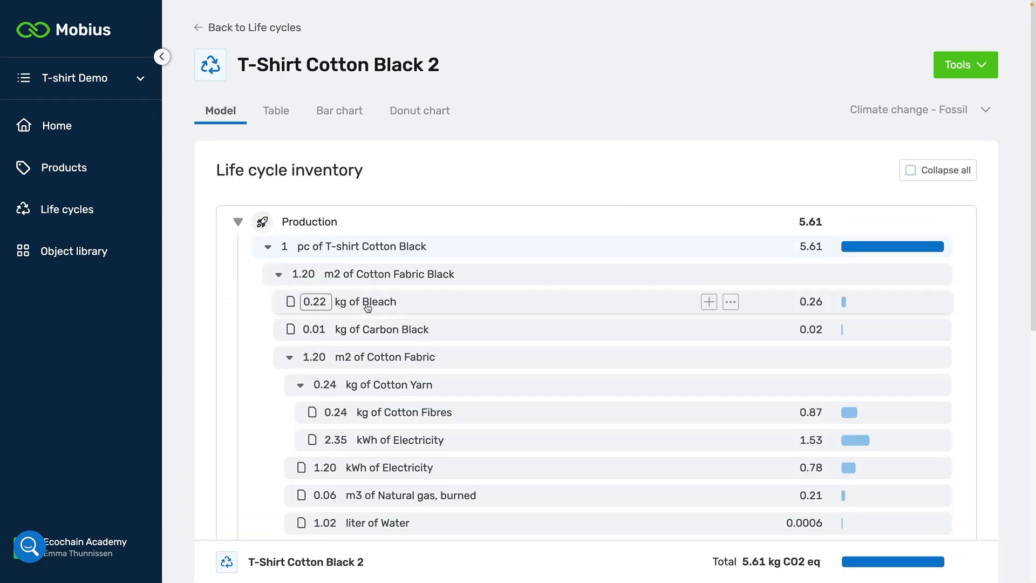
scroll(369, 308, down, 2)
scroll(366, 309, down, 6)
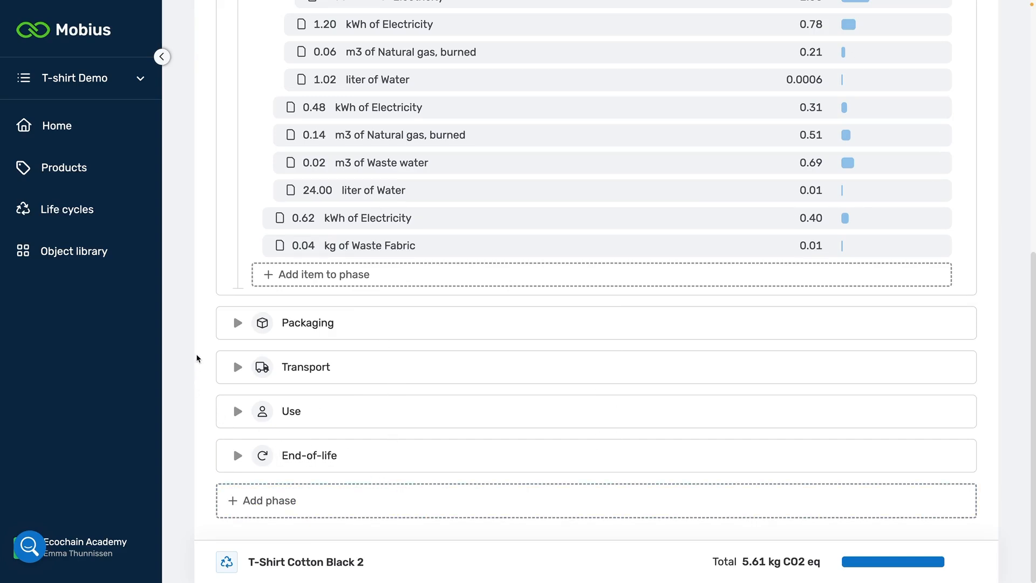
Add the existing object Plastic Film Wrapping to the Packaging phase with an amount of 1 pc
click(238, 327)
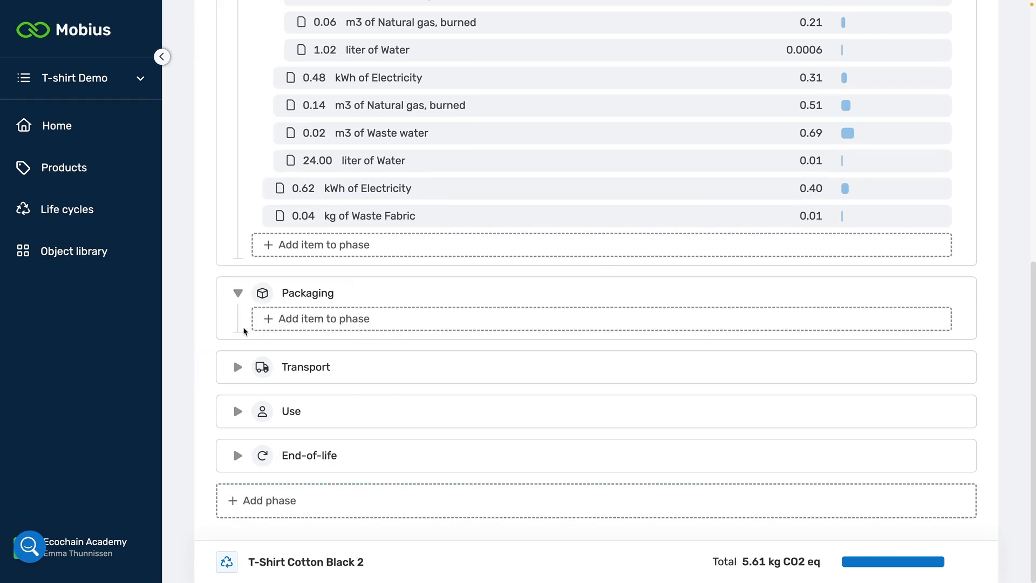
click(340, 324)
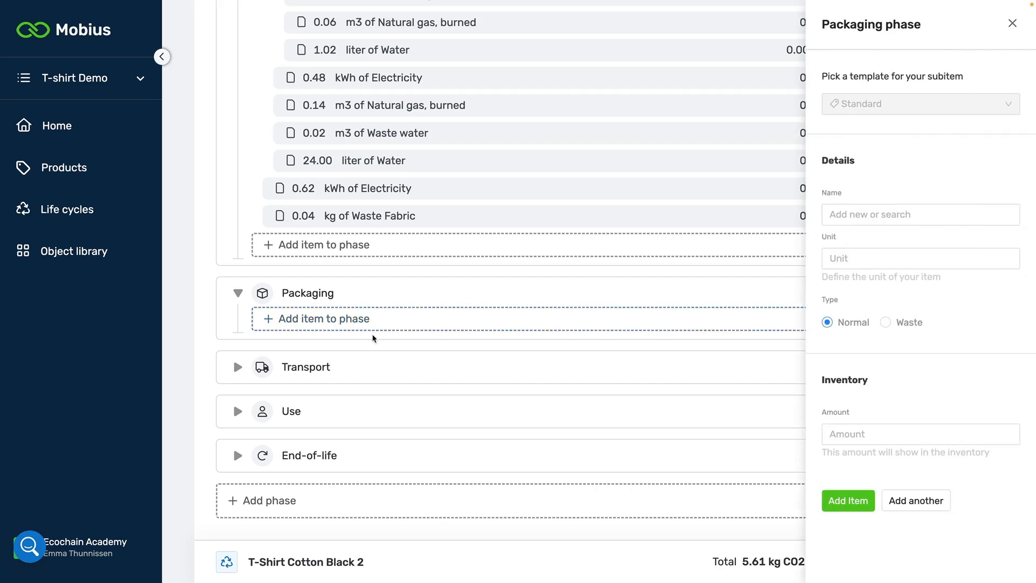
click(864, 214)
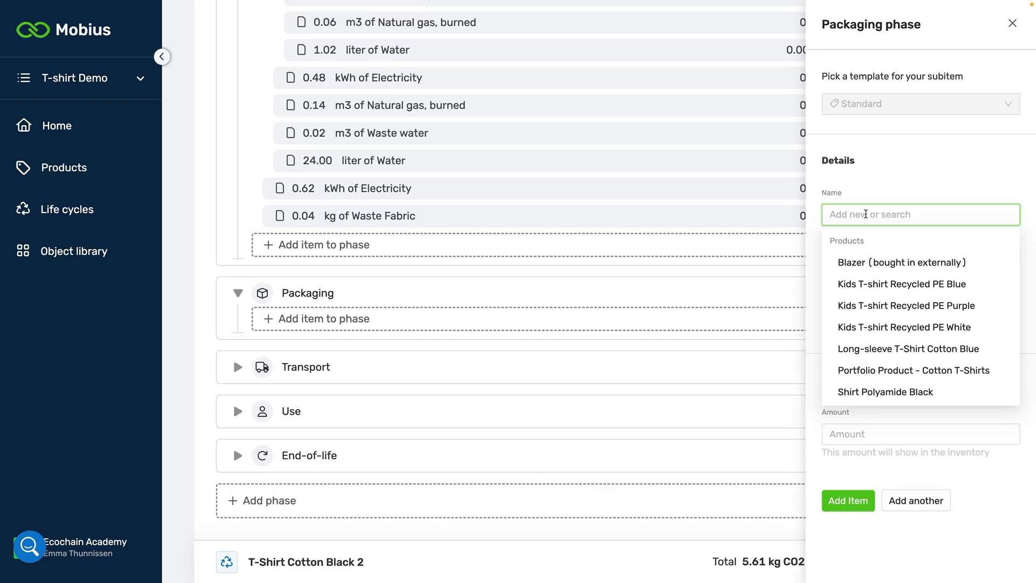
text(plastic)
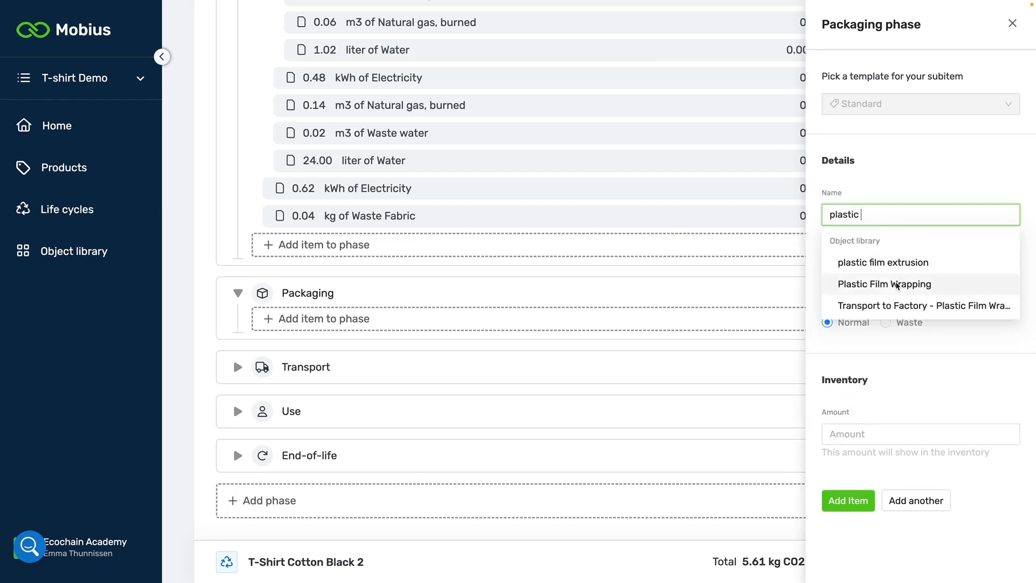
click(890, 284)
click(887, 431)
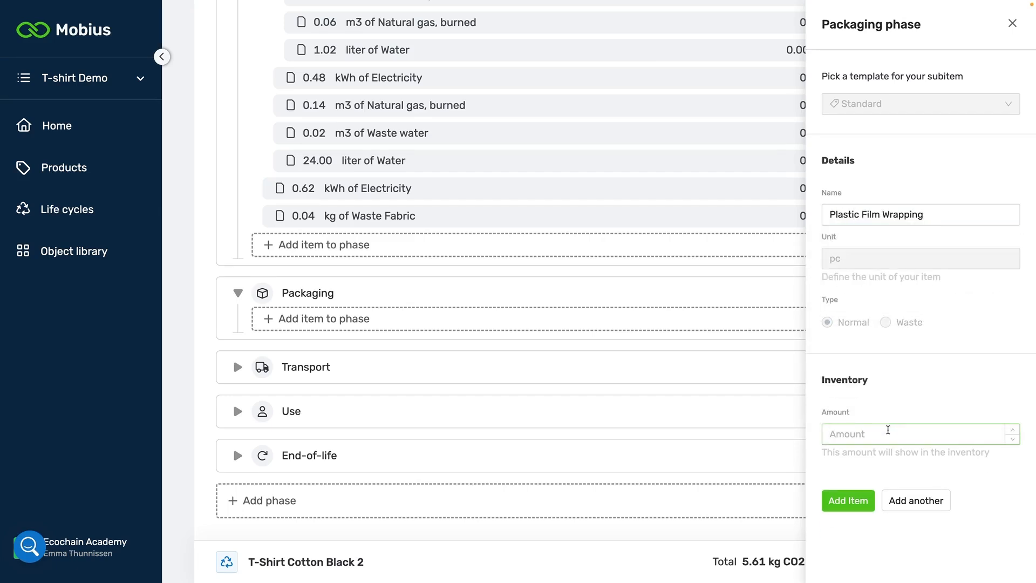
text(1)
click(846, 500)
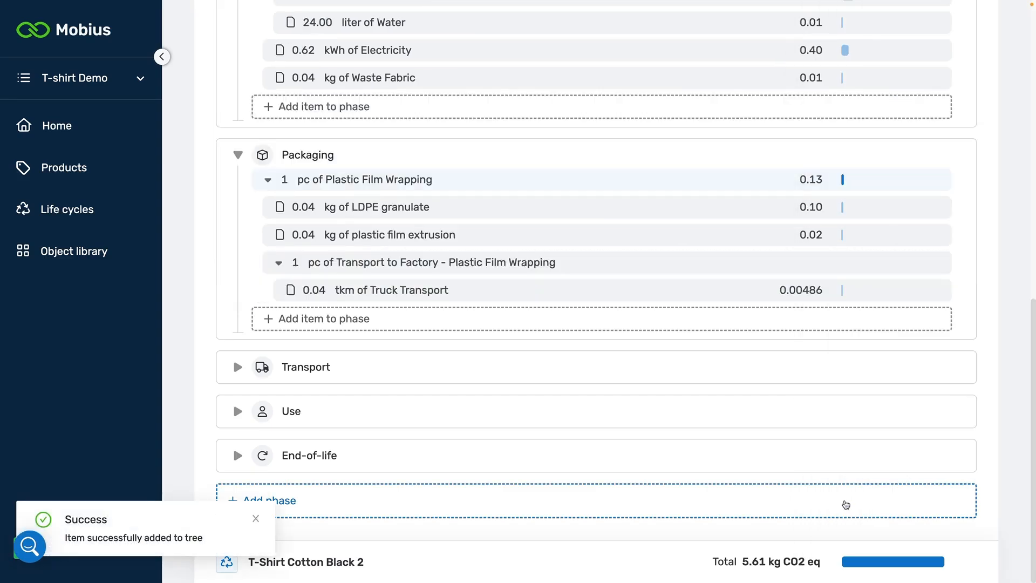
Add the existing object Use of T-shirt to the Use phase with an amount of 2 years
click(257, 413)
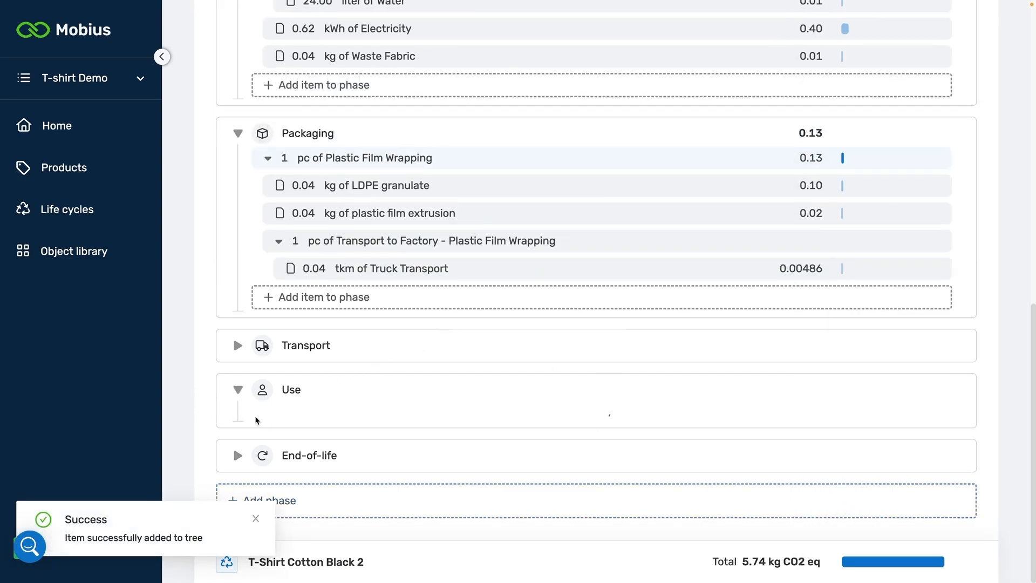
click(370, 407)
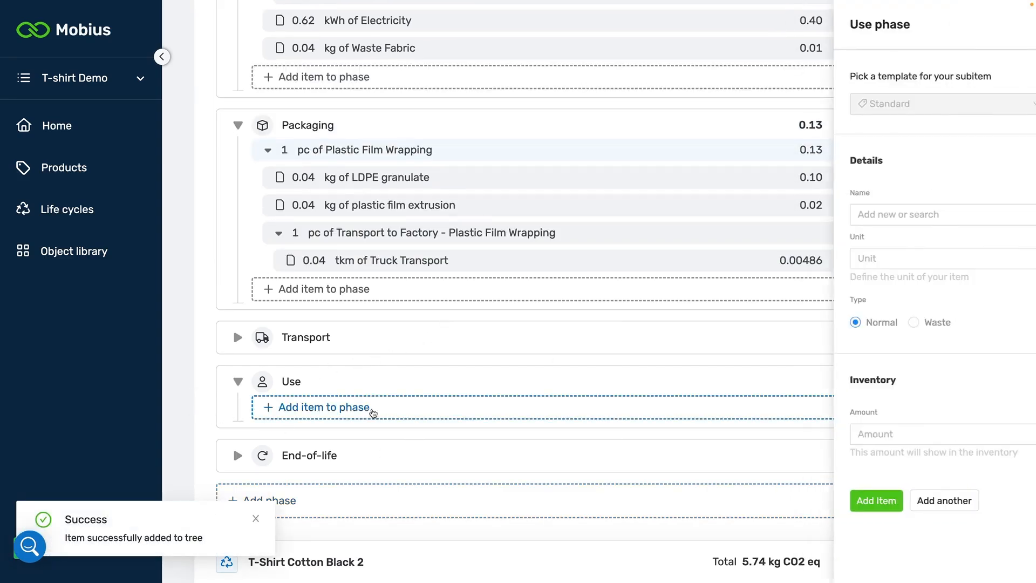
click(850, 214)
text(use)
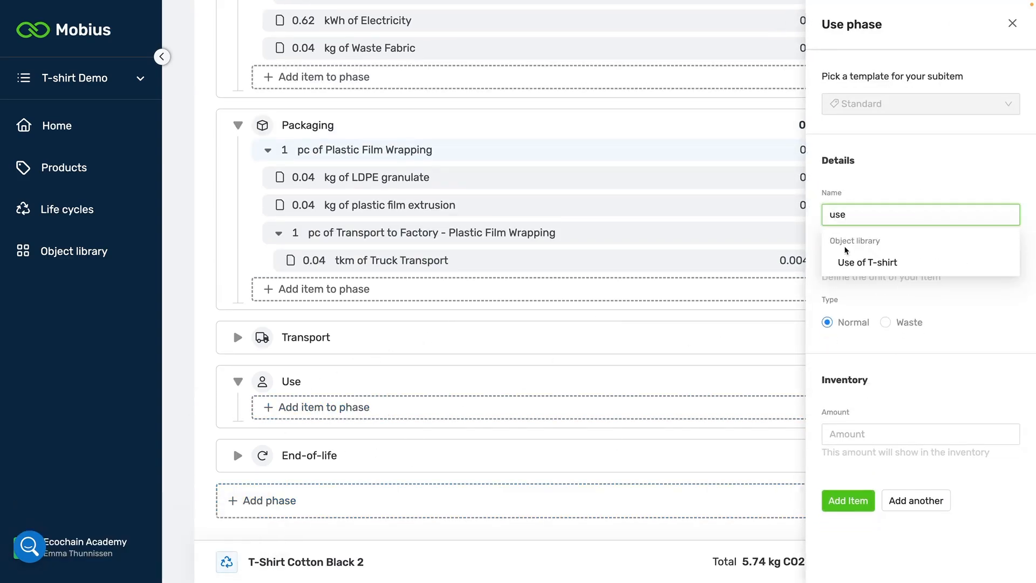
click(848, 263)
click(868, 435)
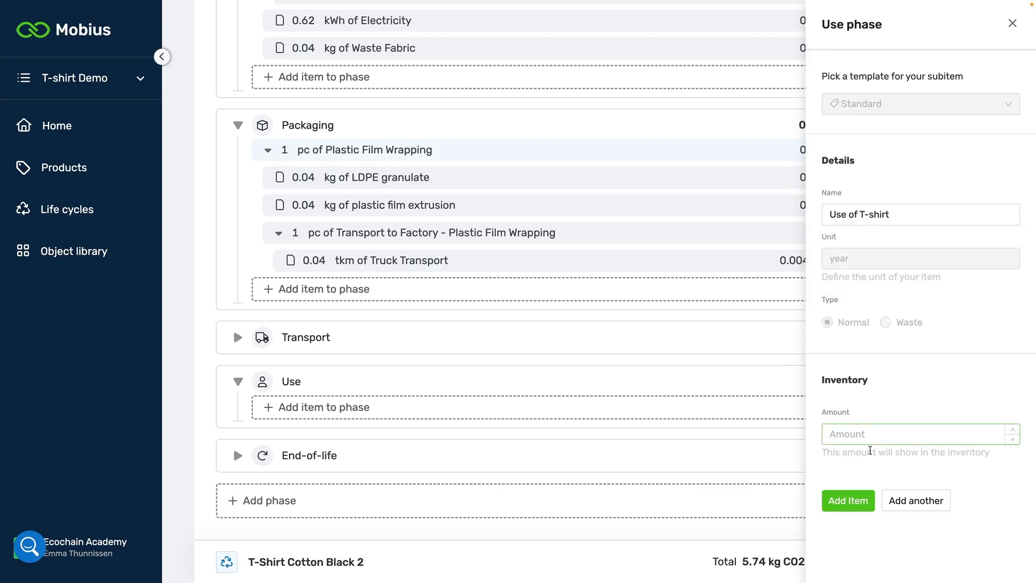
text(2)
click(848, 500)
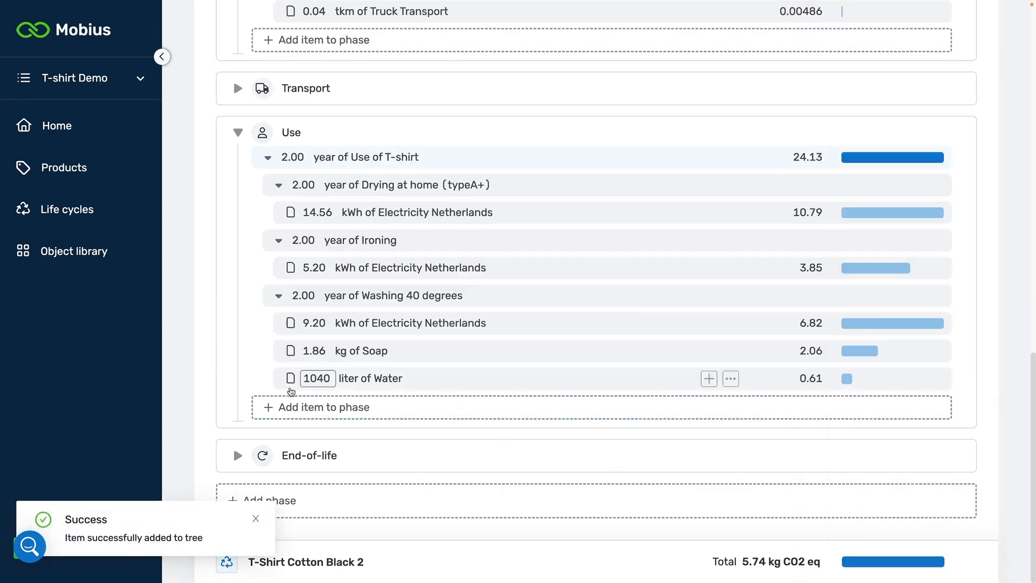
Add the existing object Disposal of T-shirt to the End-of-life phase with an amount of 1 pc
click(238, 455)
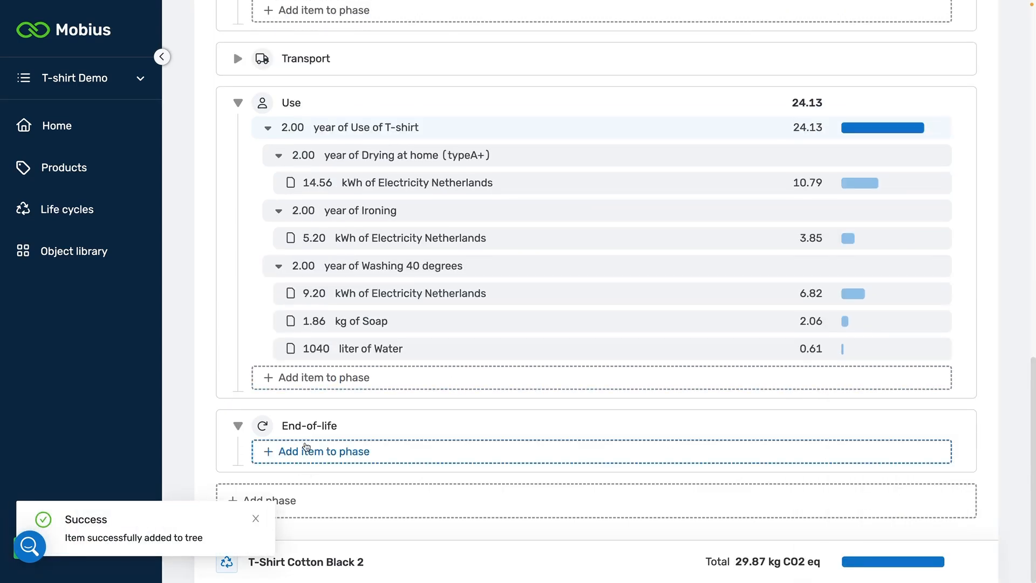
click(306, 449)
text(dispos)
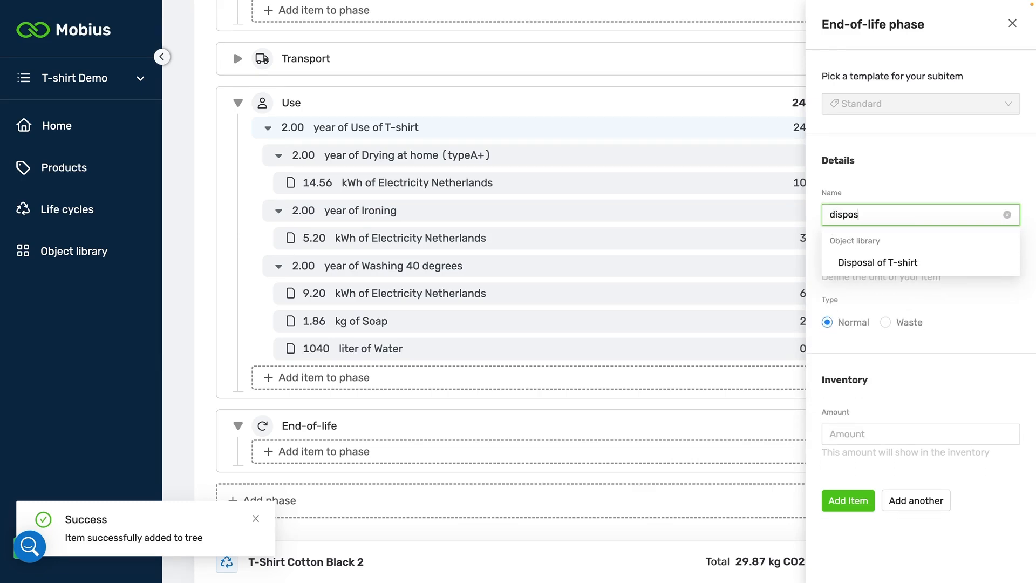
click(896, 262)
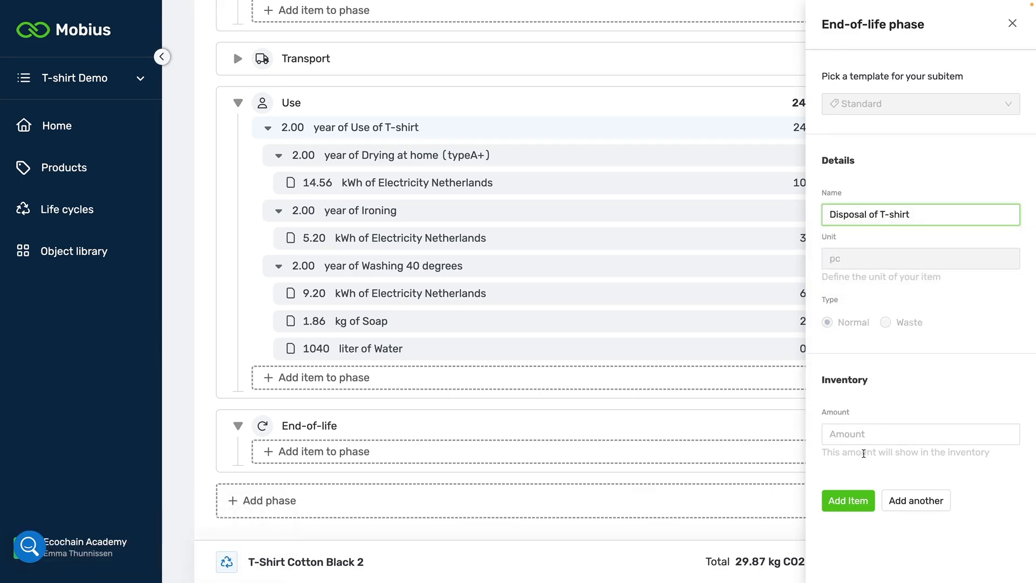
click(864, 438)
text(1)
click(847, 500)
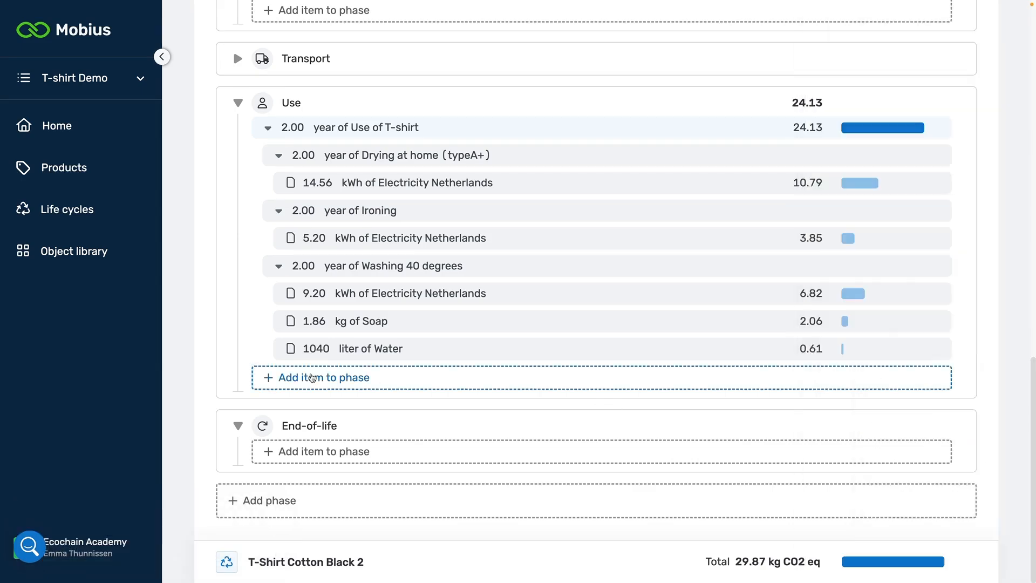
Add the existing object Paper packaging to the Packaging phase with an amount of 0.05 kg
scroll(301, 305, up, 8)
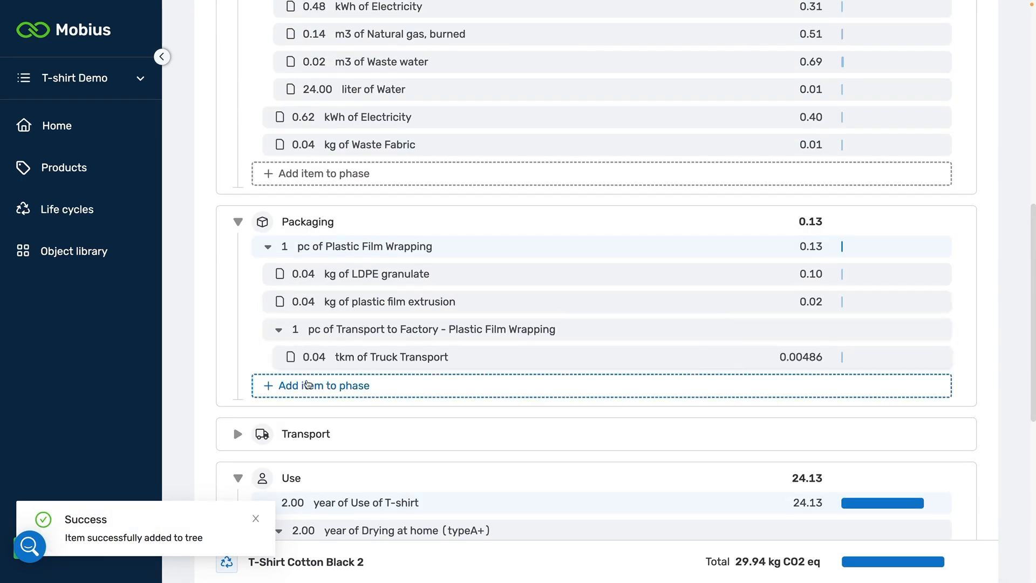
click(310, 387)
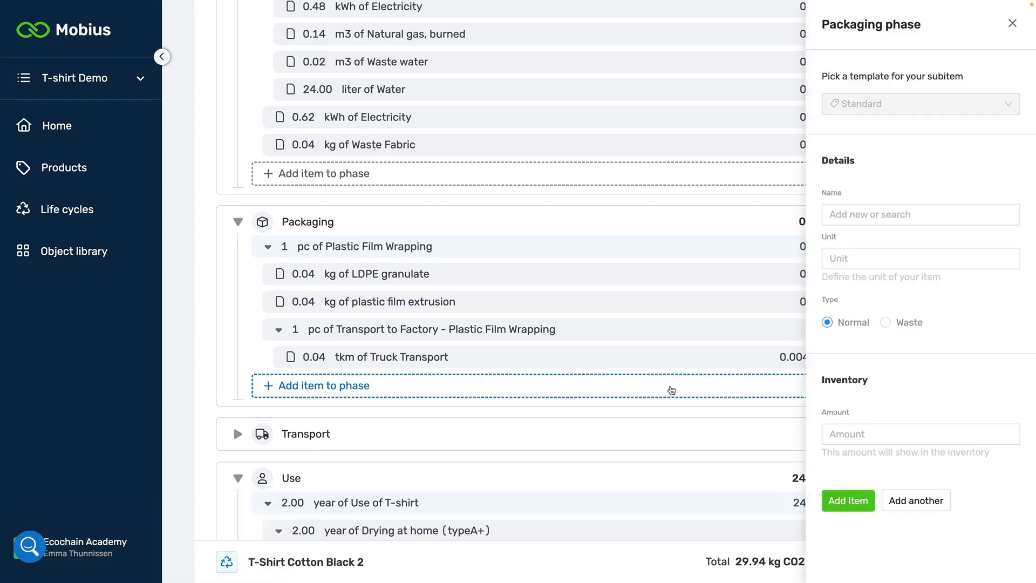
click(853, 213)
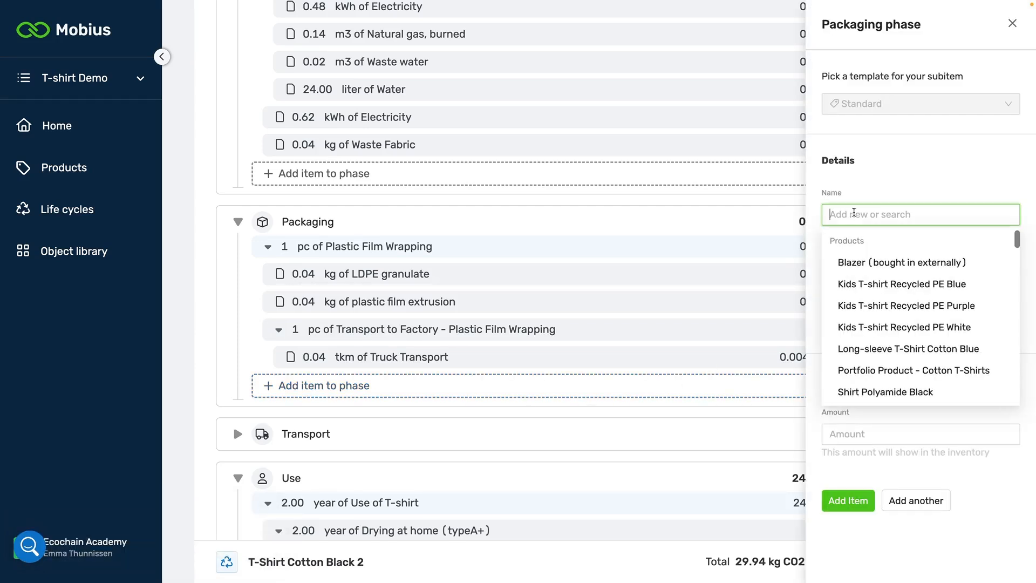
text(paper)
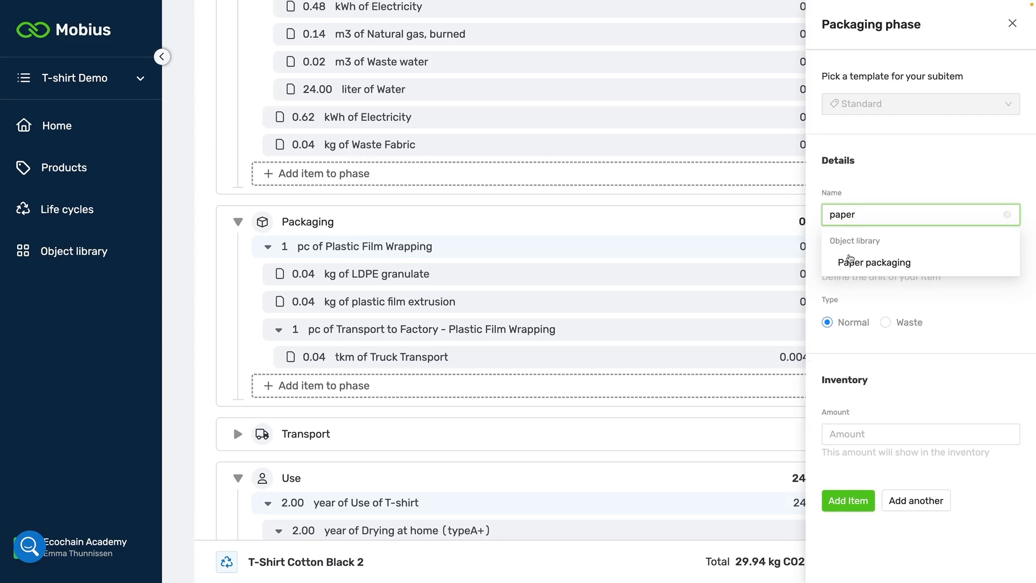
click(855, 262)
click(863, 436)
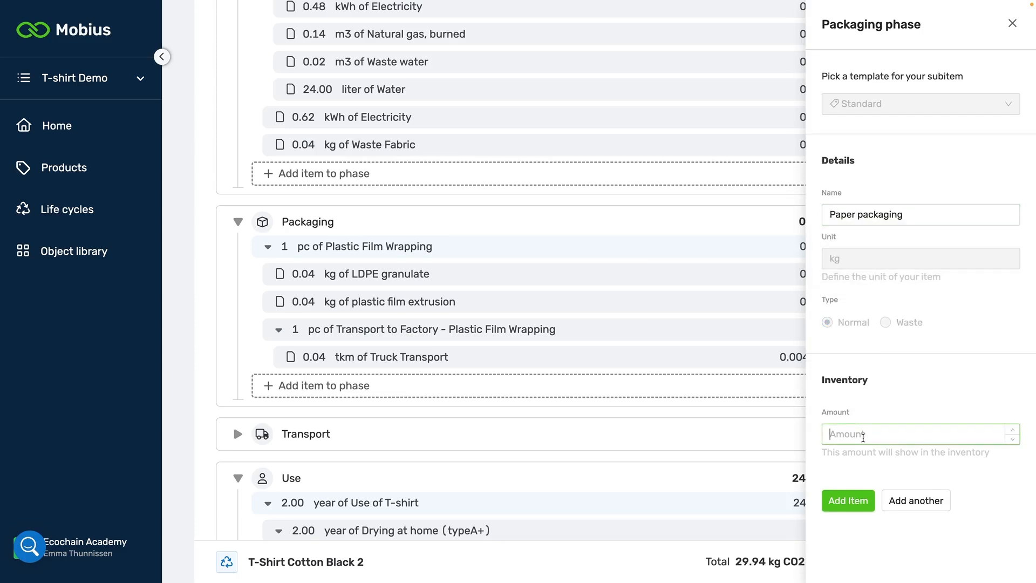
text(0.05)
click(860, 499)
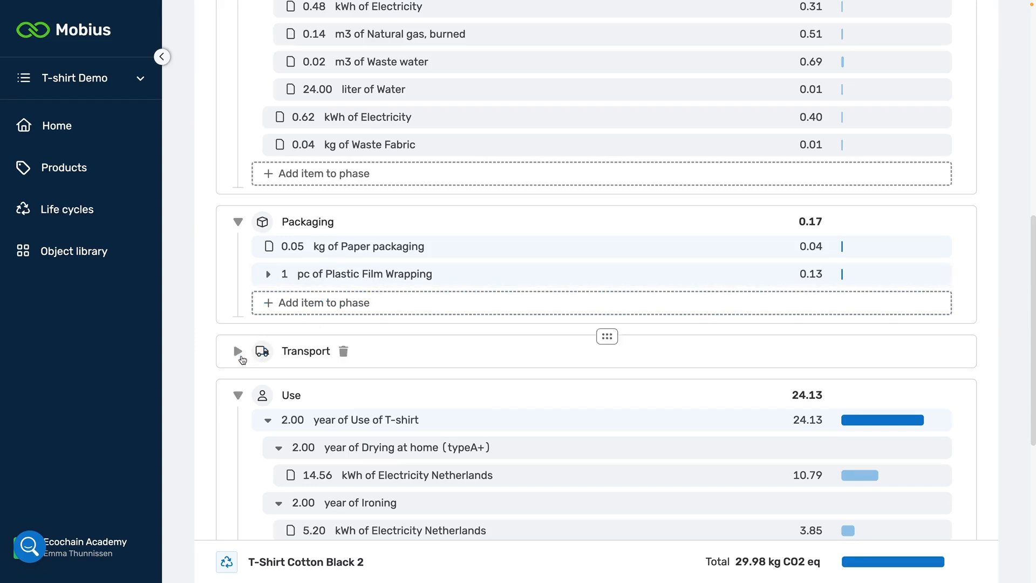
Delete the empty Transport phase from the life cycle
click(237, 351)
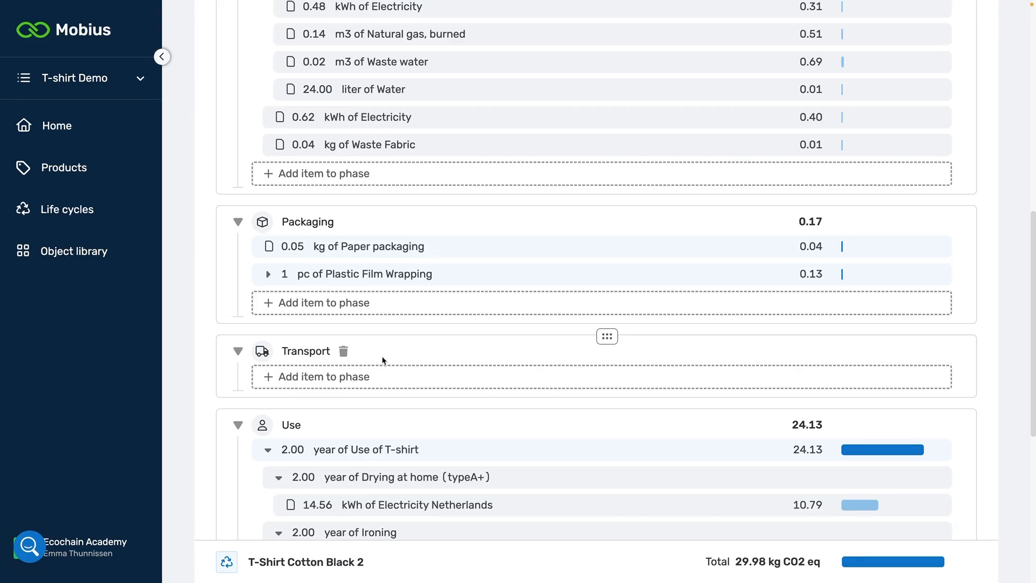
click(344, 352)
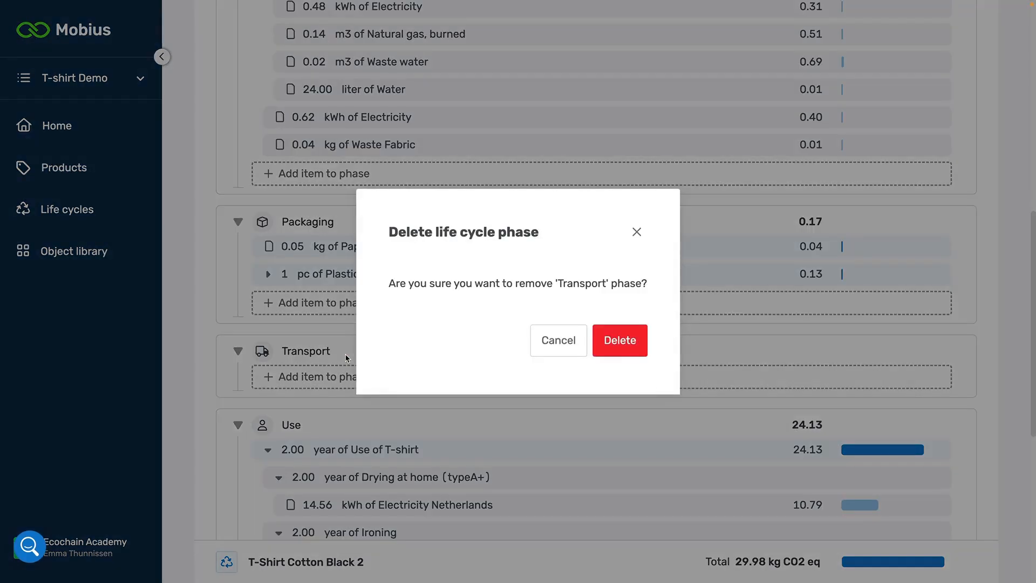
click(610, 346)
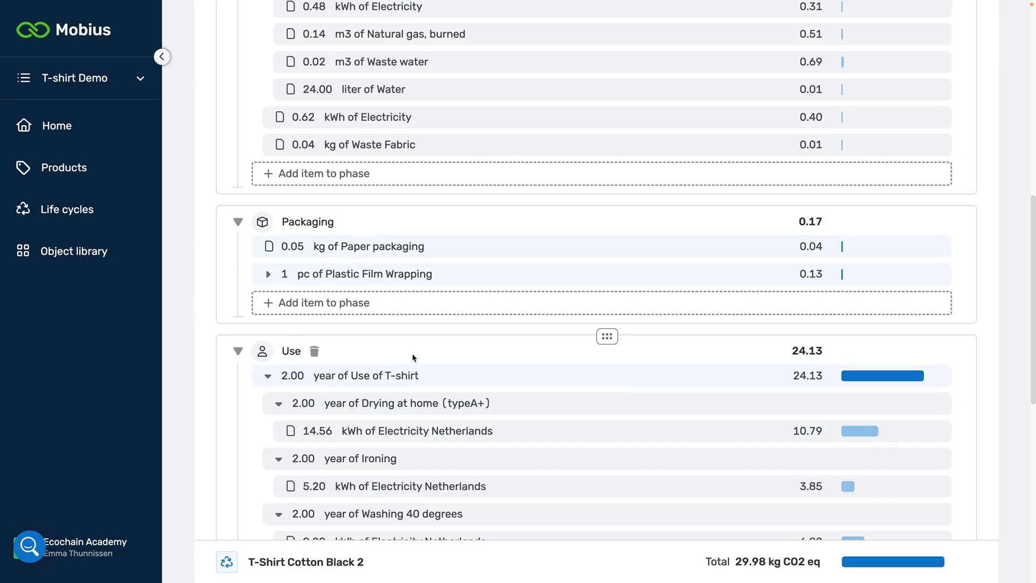
Add a new phase named Maintenance at the end of the life cycle and leave it collapsed
scroll(388, 327, down, 4)
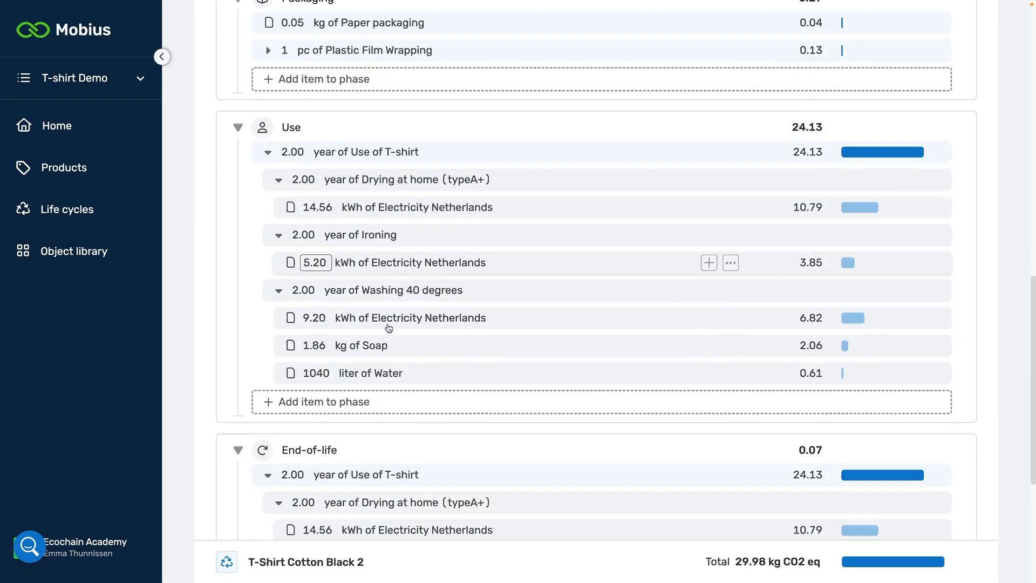
scroll(410, 340, down, 2)
scroll(466, 394, up, 3)
scroll(462, 391, up, 10)
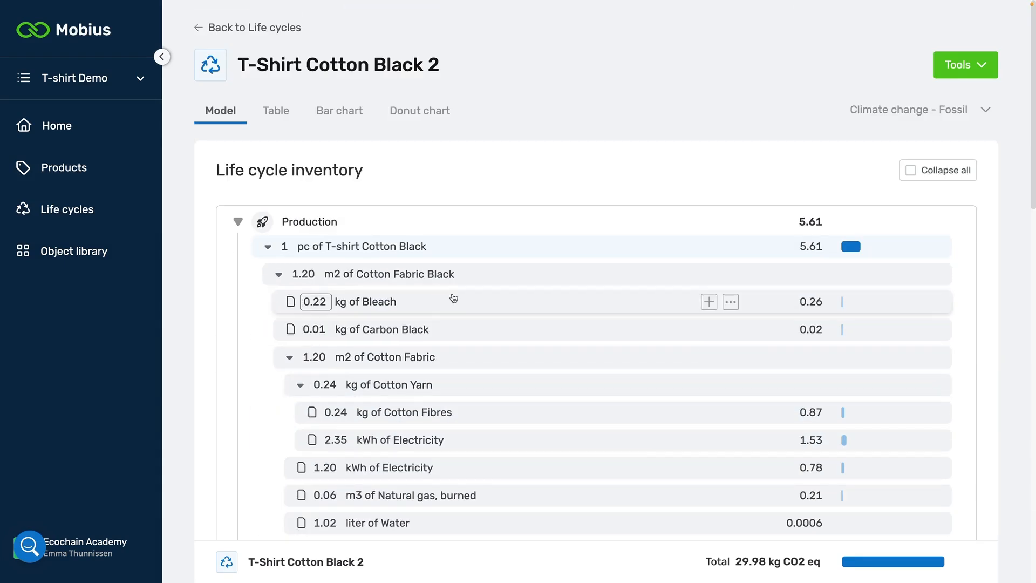
scroll(469, 307, down, 20)
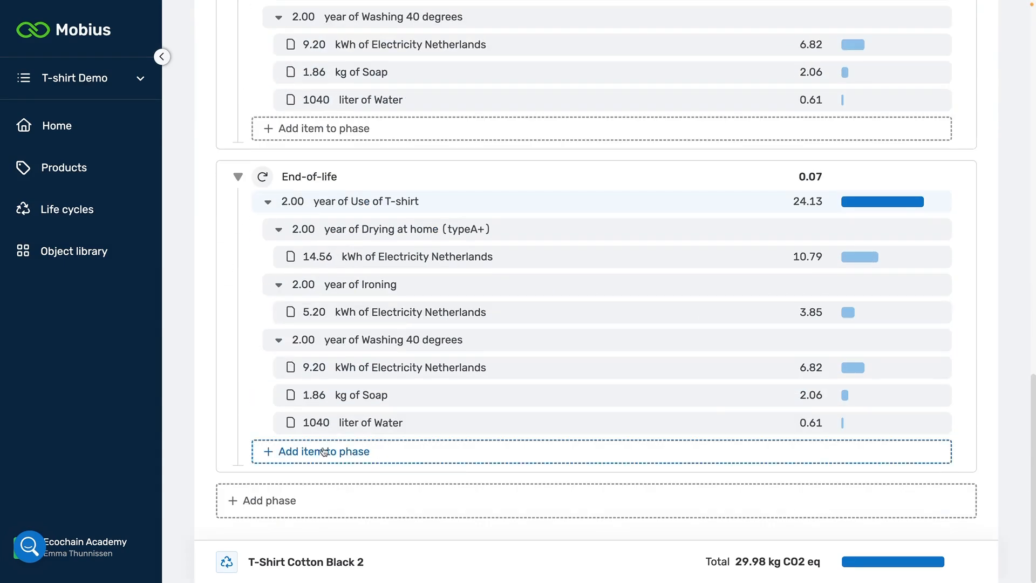
click(240, 515)
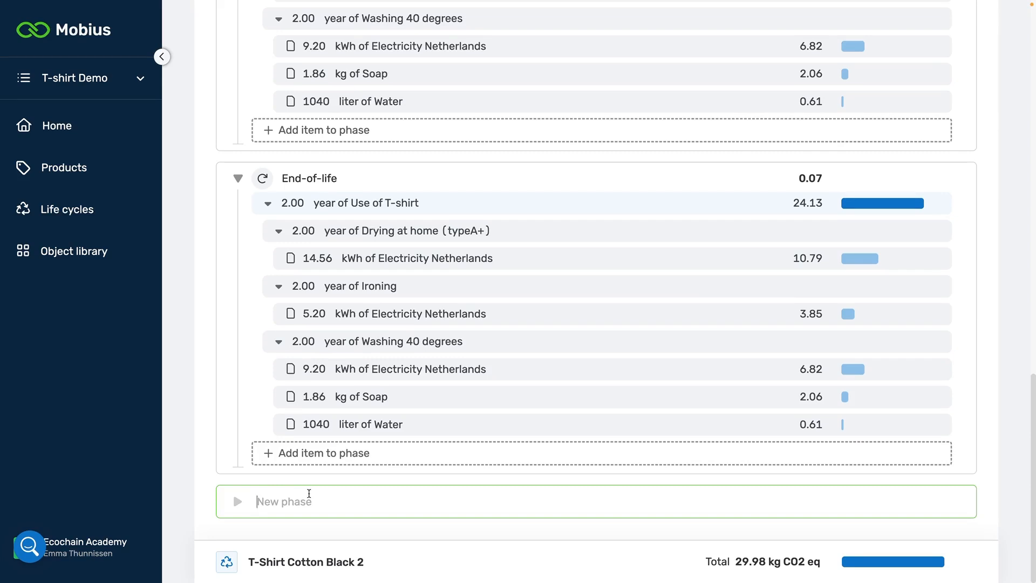
text(Maintenan)
key(BackSpace)
key(BackSpace)
text(ance)
key(Return)
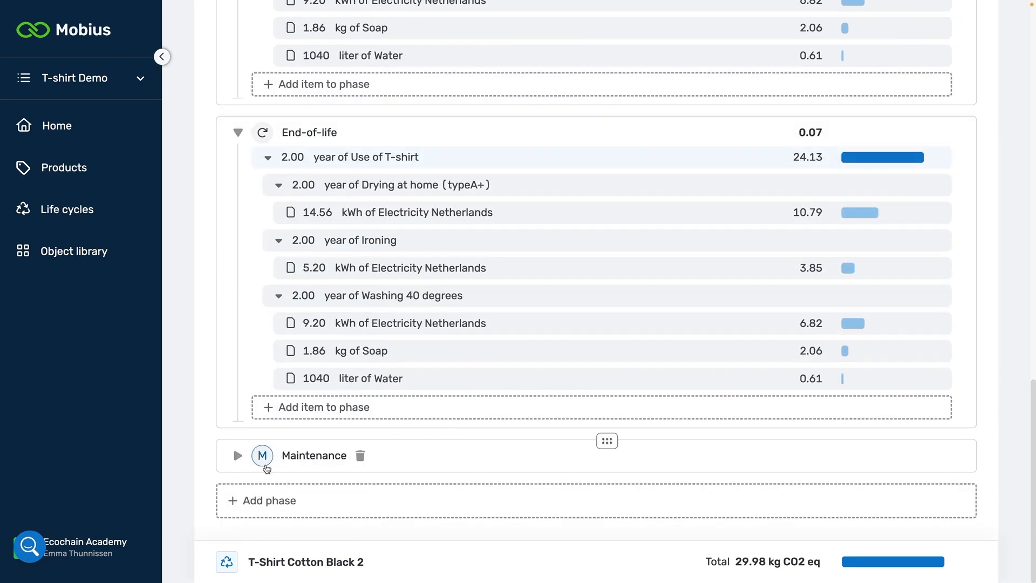
click(245, 464)
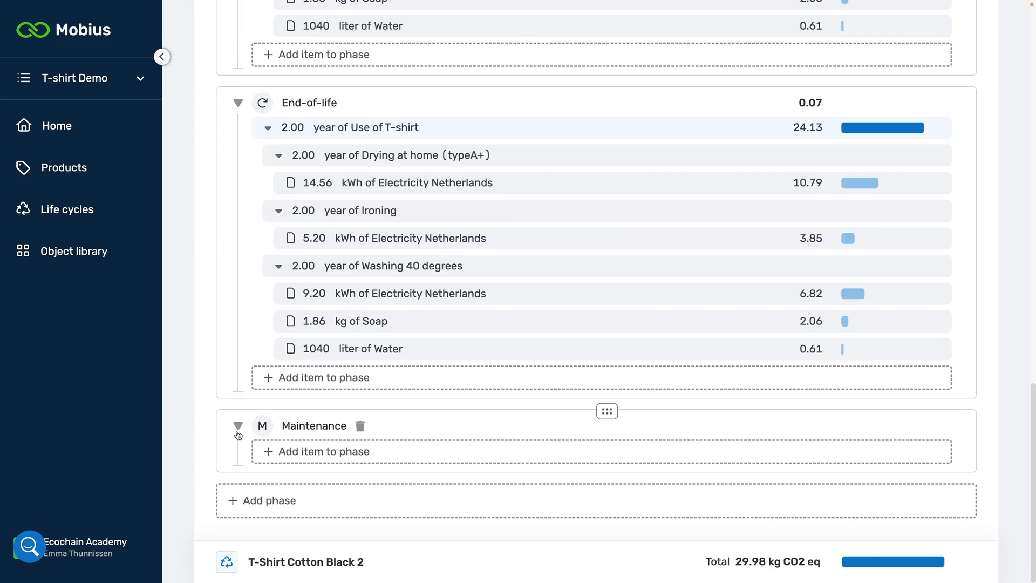
click(240, 429)
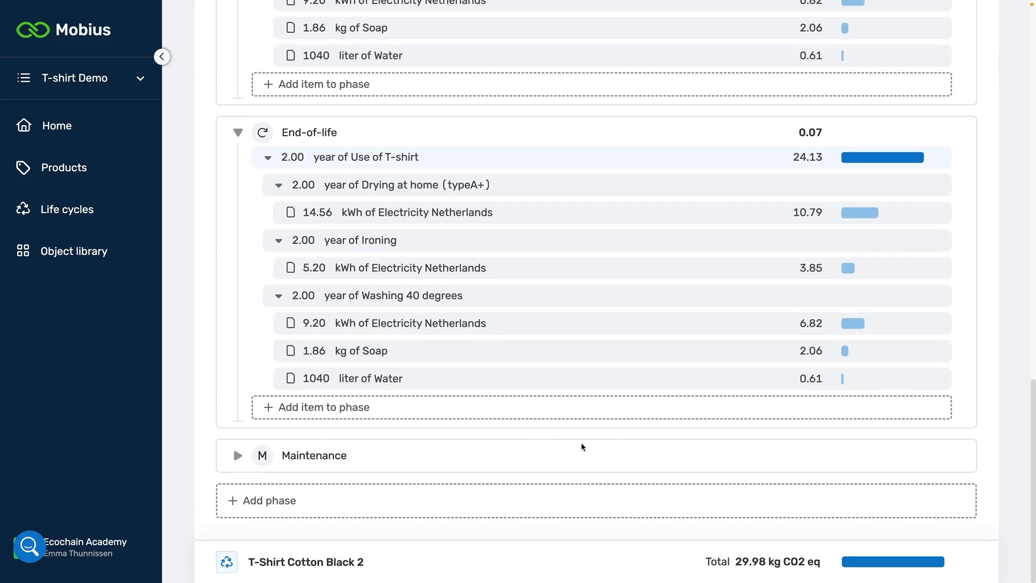
Collapse all phases and move the Maintenance phase between Use and End-of-life
scroll(831, 413, up, 15)
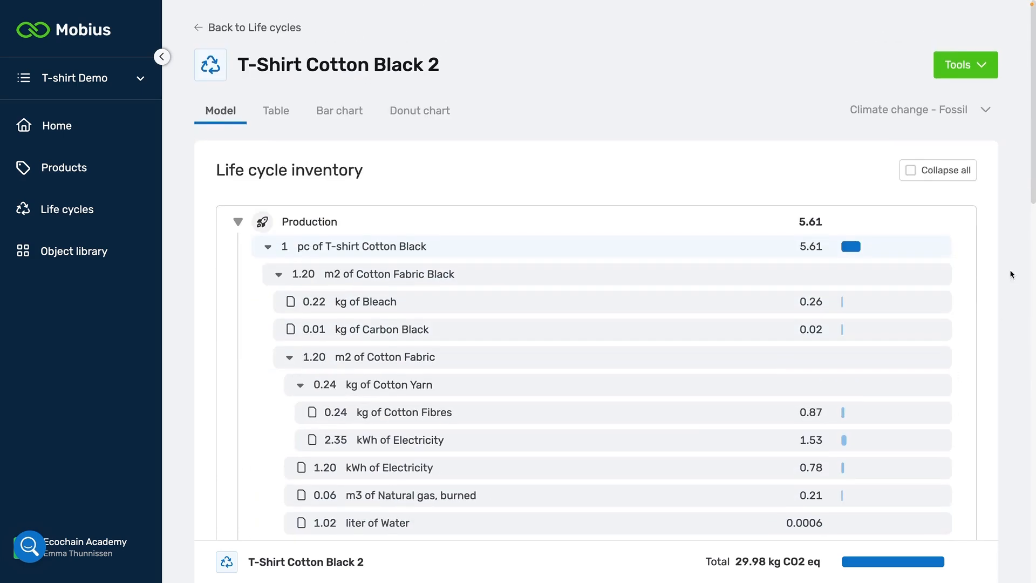
click(911, 170)
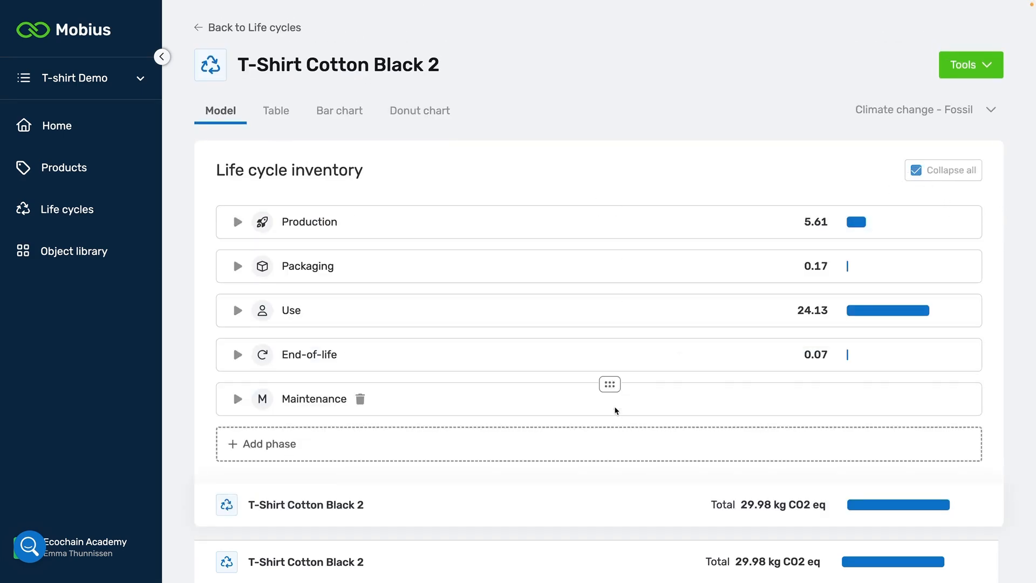
drag(610, 383, 605, 337)
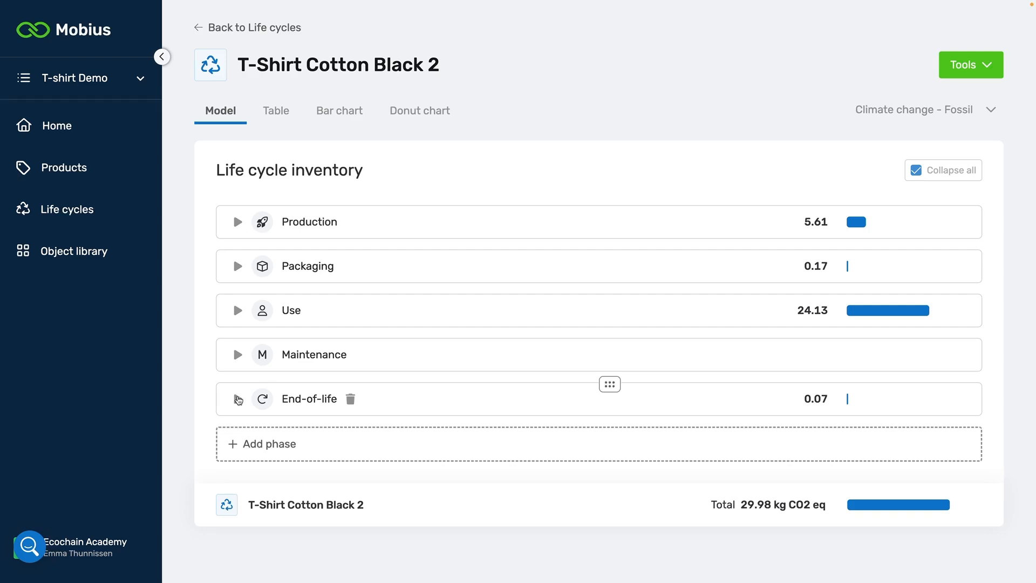
Inspect the End-of-life phase's contents and the life cycle's available modelling and output tools, leaving all phases collapsed
click(238, 399)
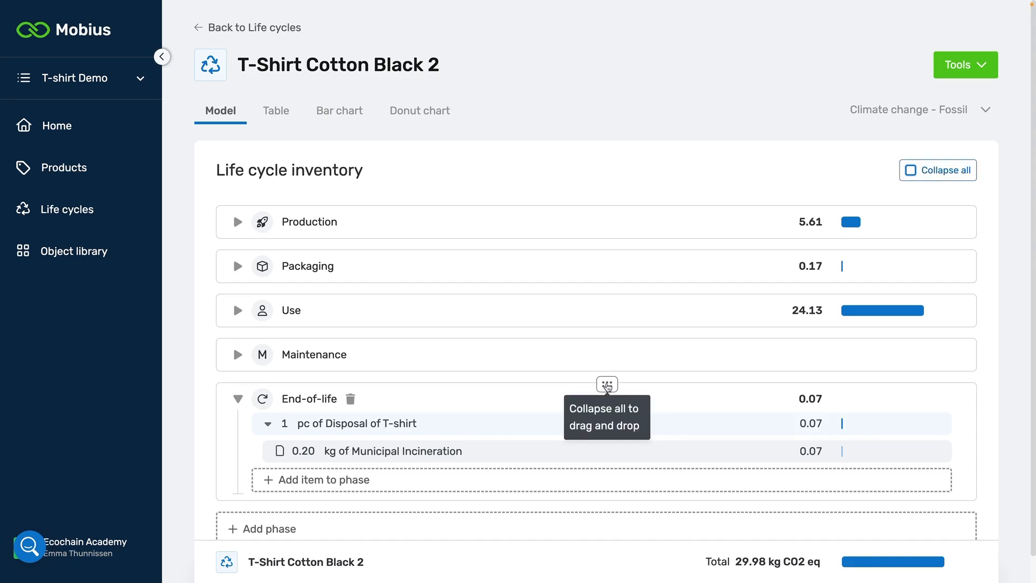
click(911, 170)
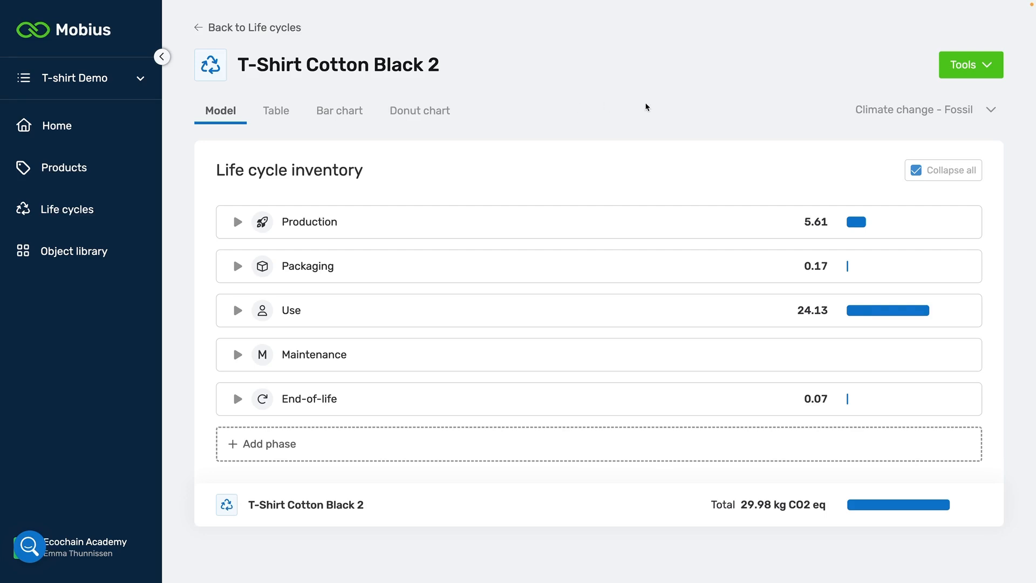
click(955, 69)
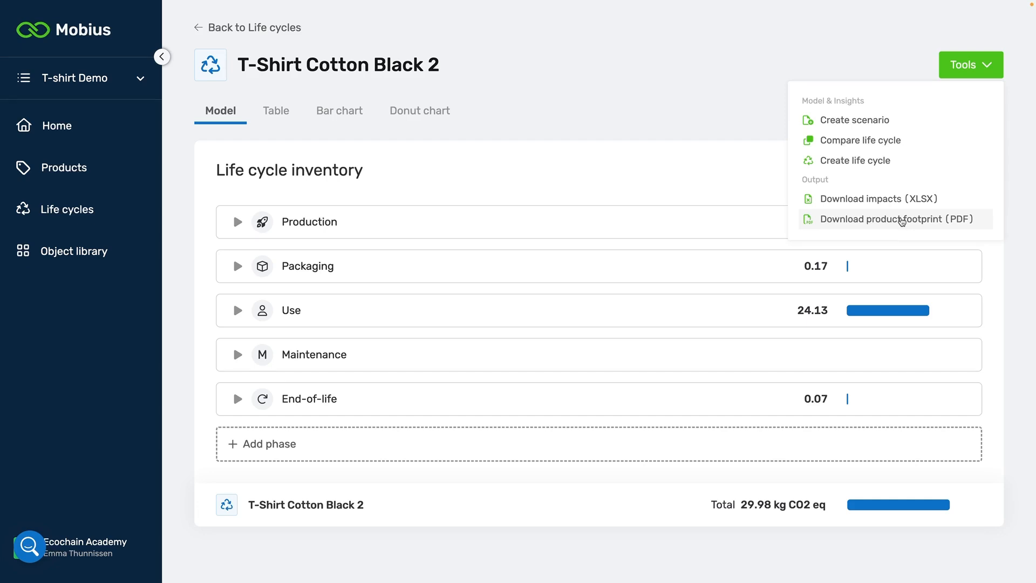
click(957, 63)
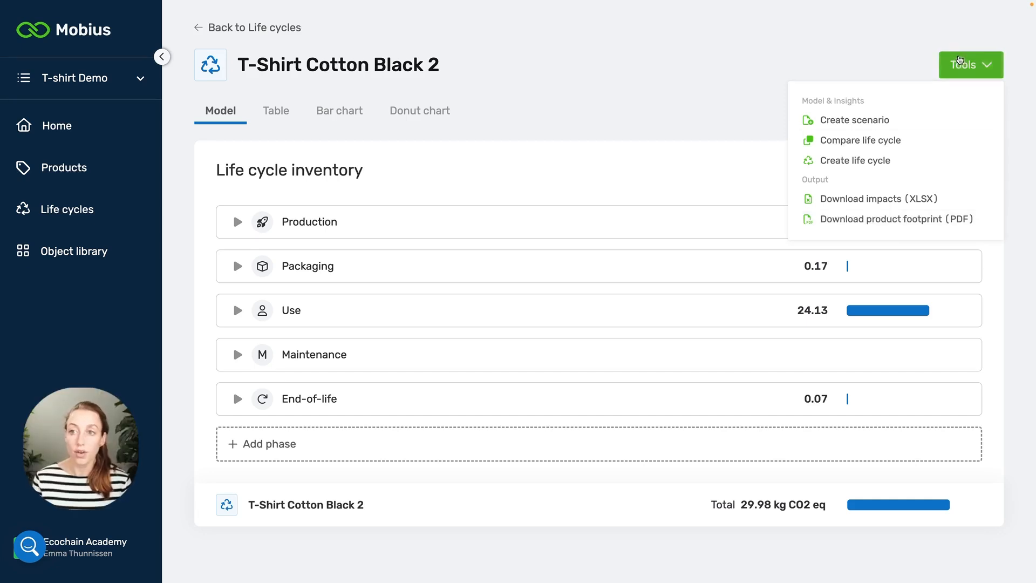